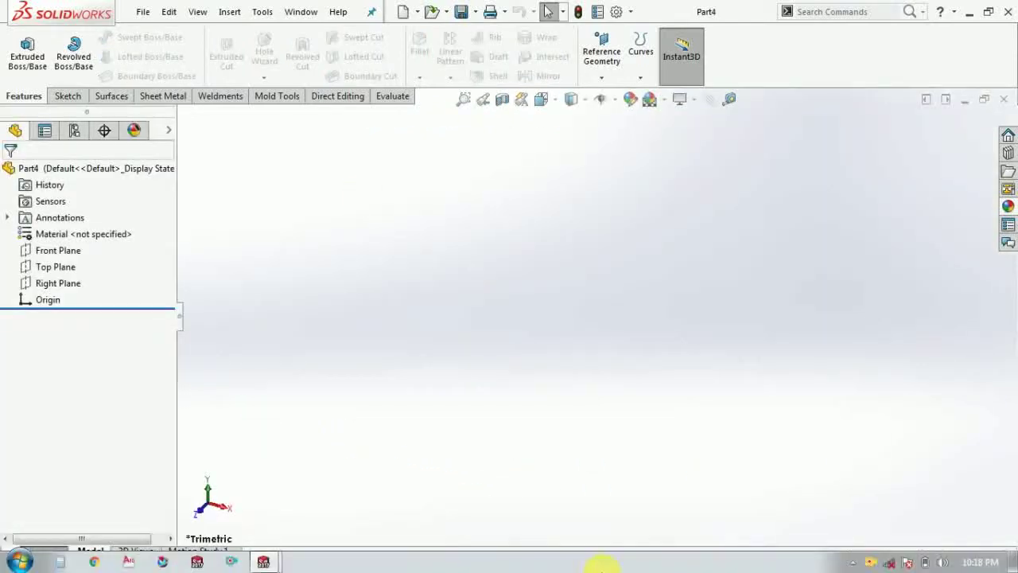
- Apply a plain white scene background to the viewport and start a sketch on the Front Plane
left_click(667, 102)
left_click(672, 136)
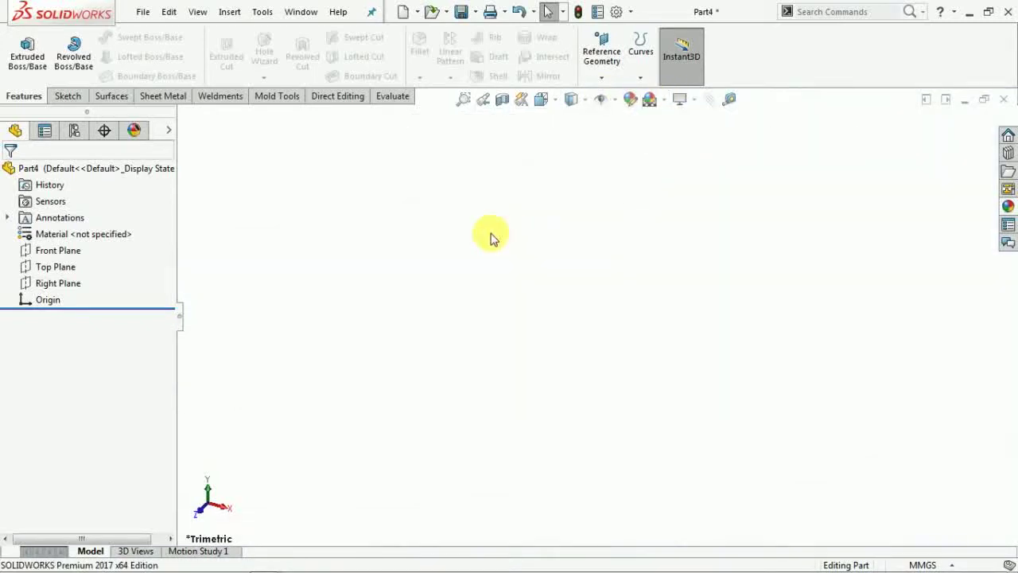
left_click(69, 96)
left_click(20, 46)
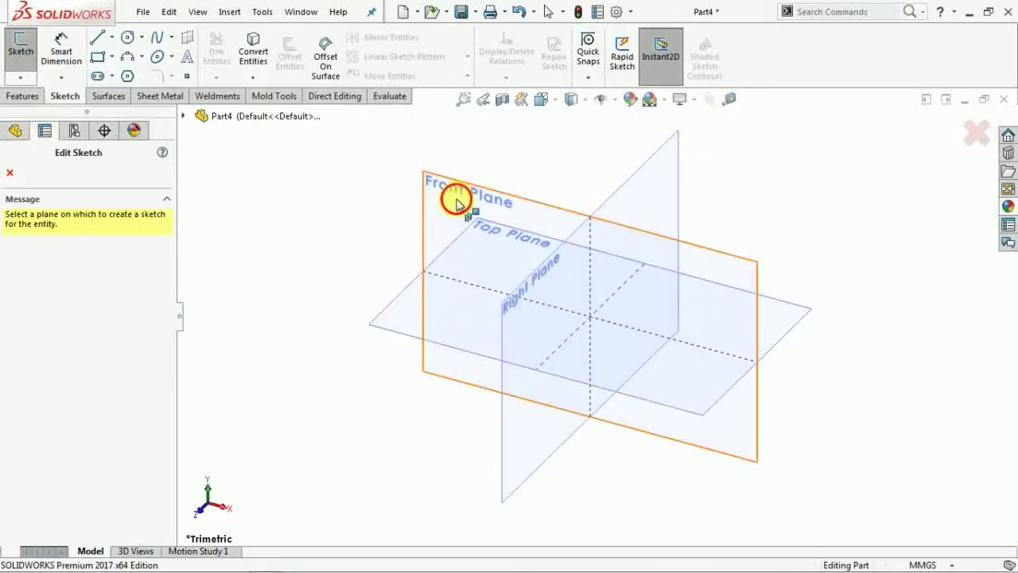
left_click(455, 203)
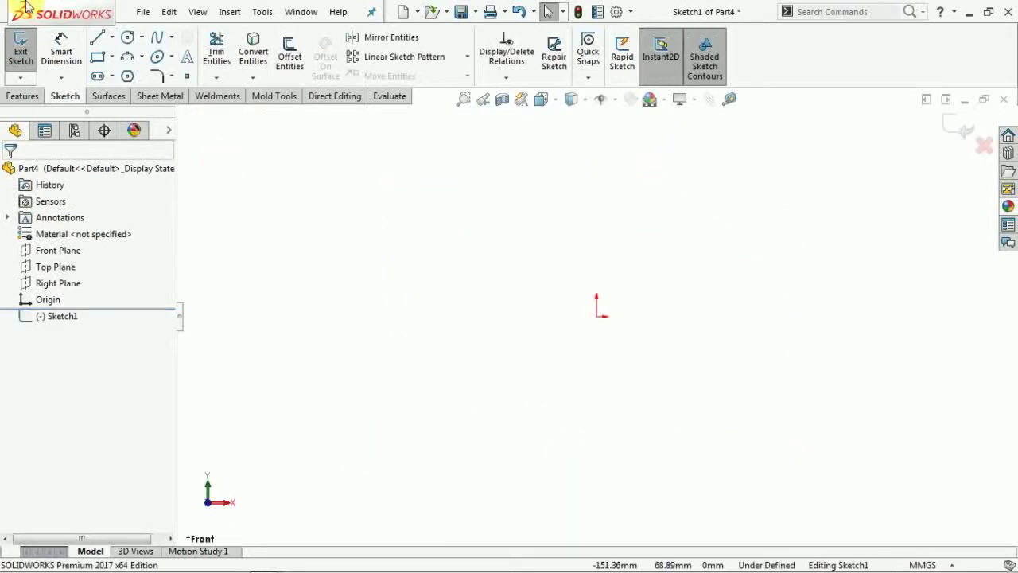
- Sketch a horizontal centerpoint straight slot at the origin, about 35 mm wide with about 65 mm between its arc centres
left_click(99, 75)
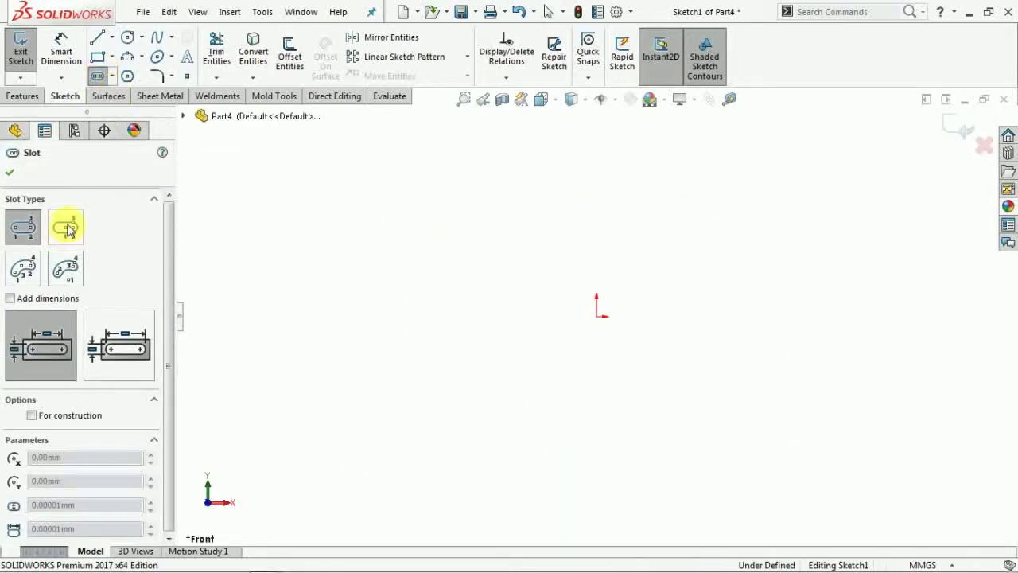
left_click(66, 229)
left_click(596, 316)
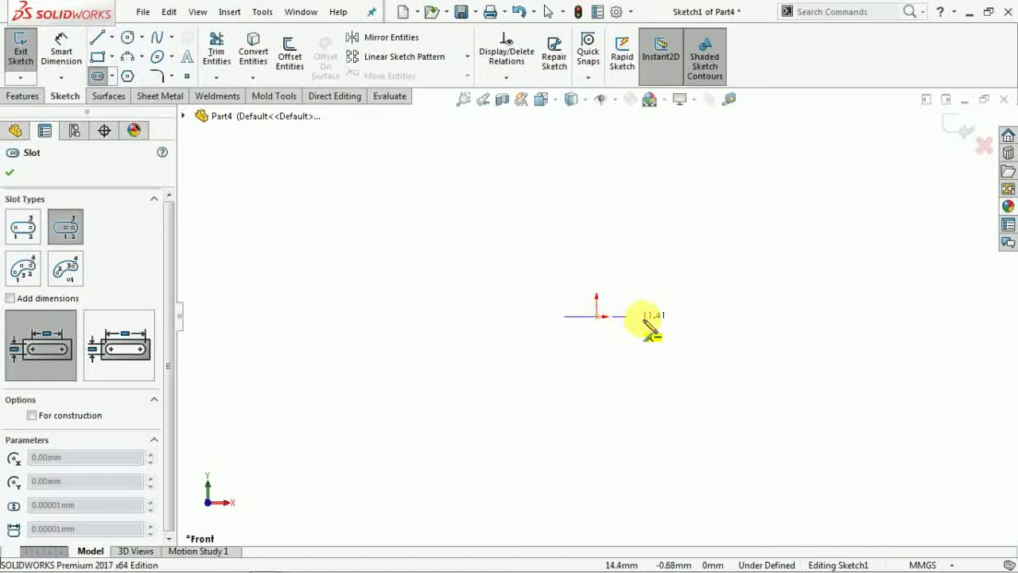
left_click(685, 316)
left_click(694, 358)
left_click(697, 367)
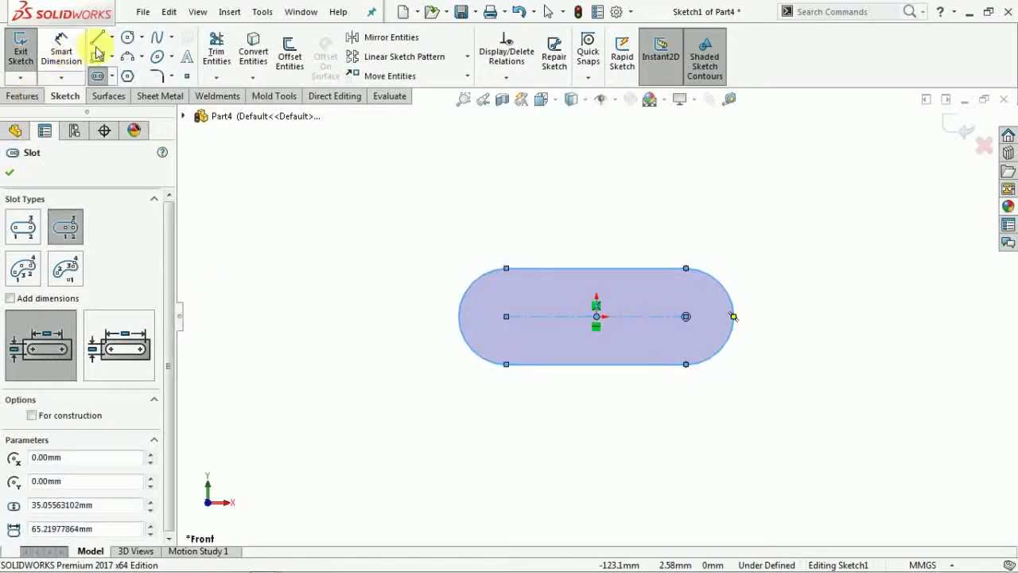
key("Escape")
- Draw a circle about 7 mm in radius at the slot's left arc centre and a similar circle at its right arc centre
left_click(158, 57)
left_click(507, 317)
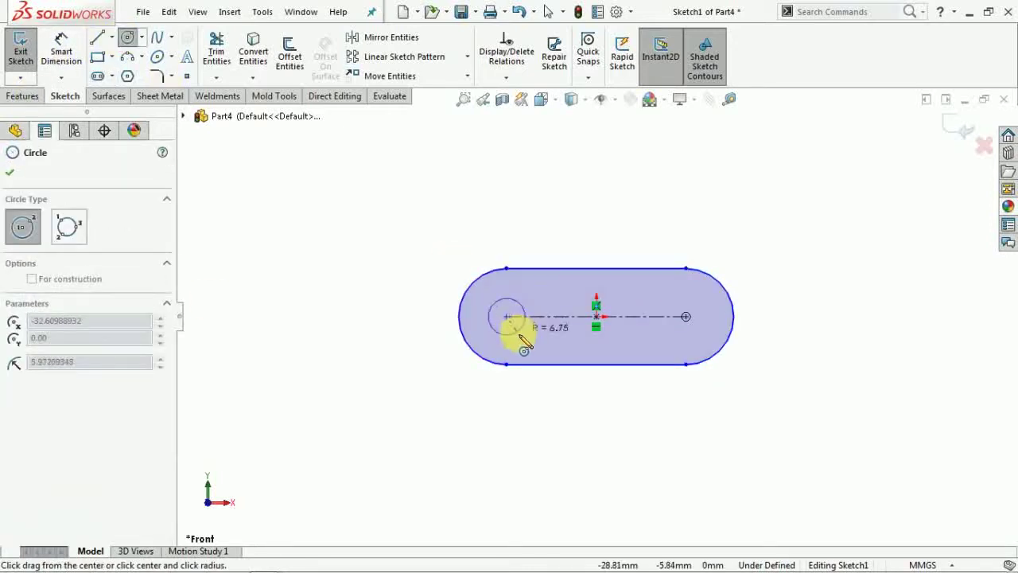
left_click(518, 333)
left_click(685, 317)
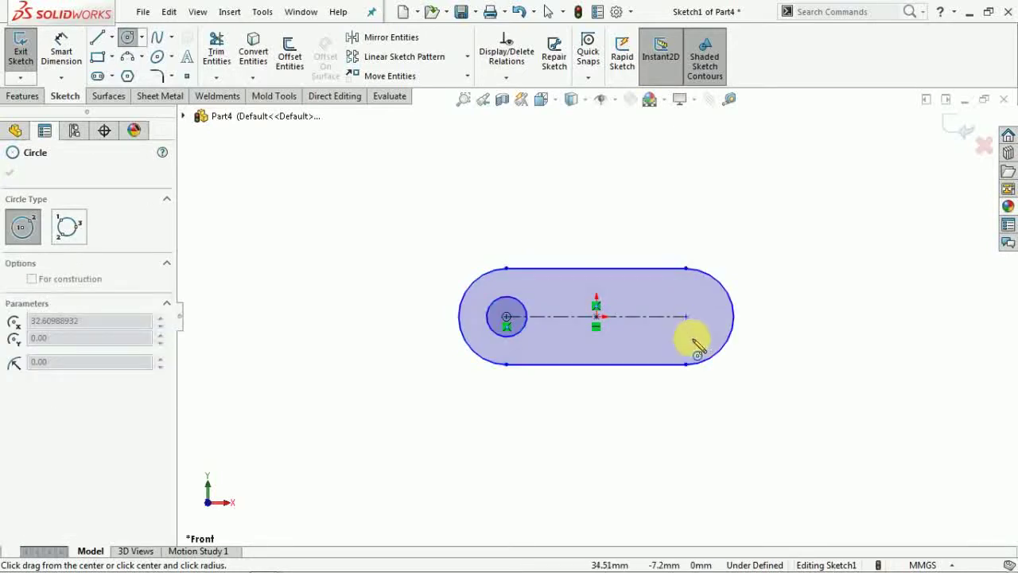
left_click(693, 338)
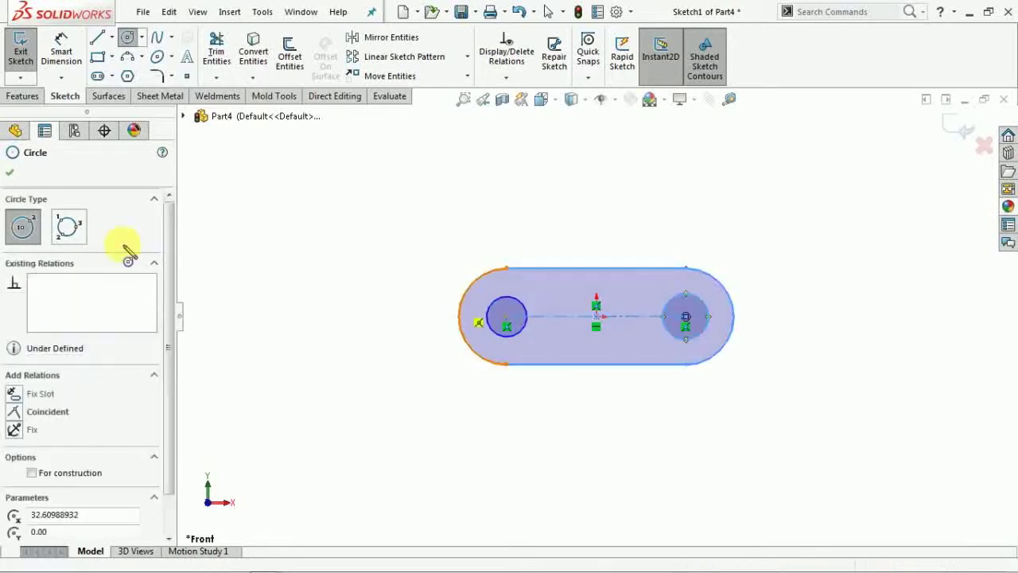
left_click(9, 171)
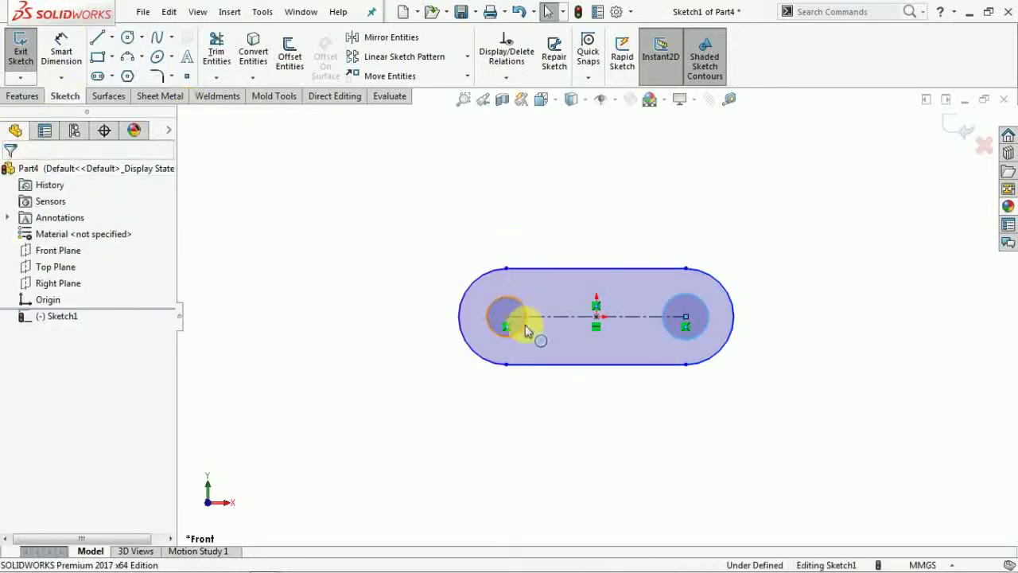
- Add an Equal relation between the two circles inside the slot
left_click(675, 340)
left_click(675, 341, "ctrl")
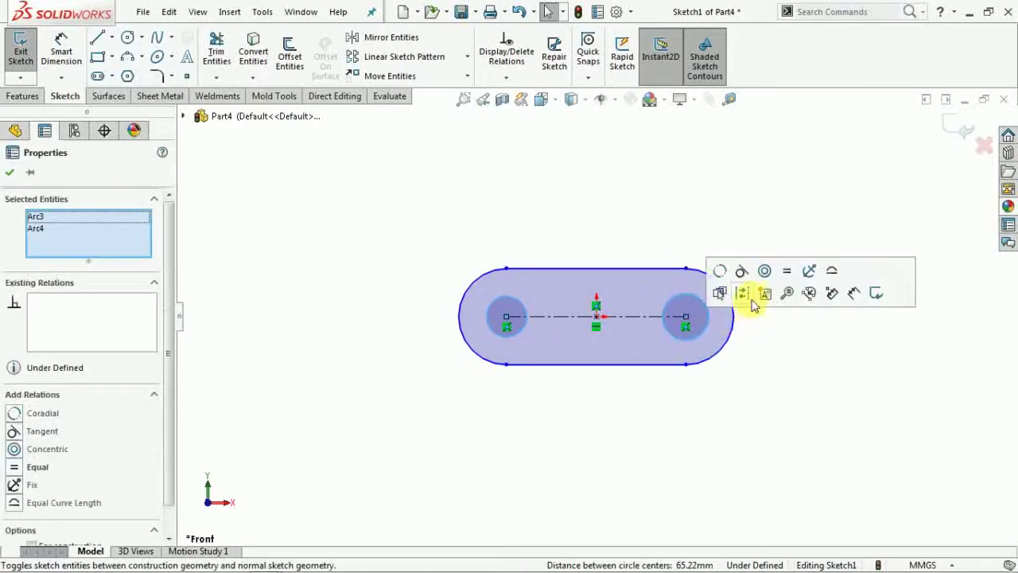
left_click(787, 270)
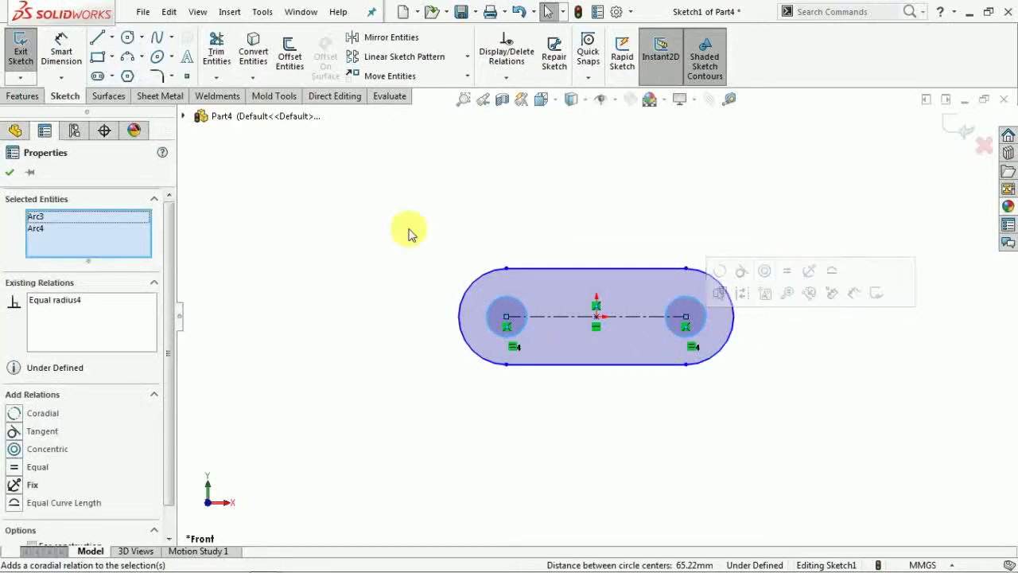
left_click(11, 173)
- Dimension the slot's centre-to-centre distance as 180 mm
left_click(62, 51)
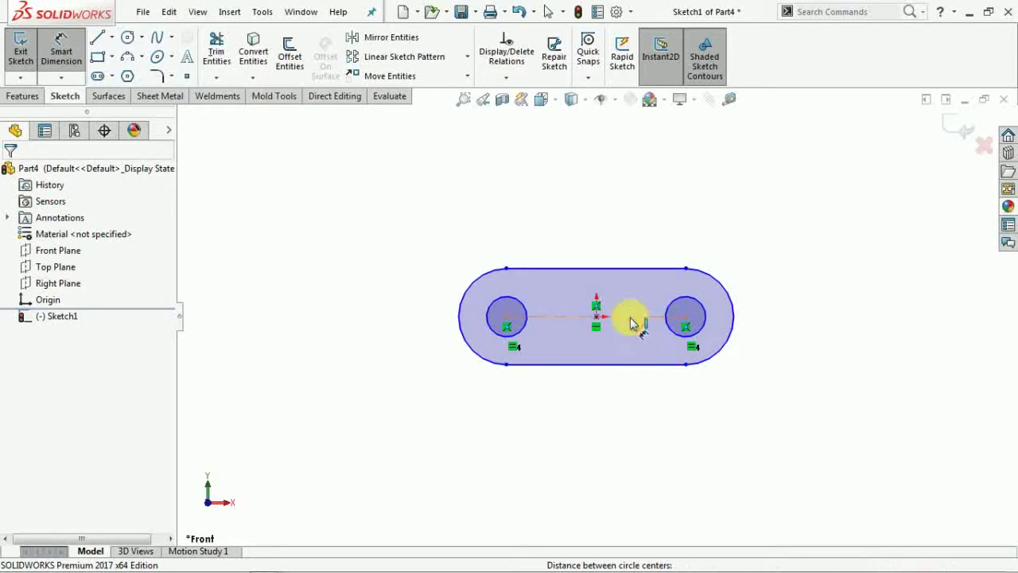
left_click(630, 323)
left_click(644, 427)
type("1")
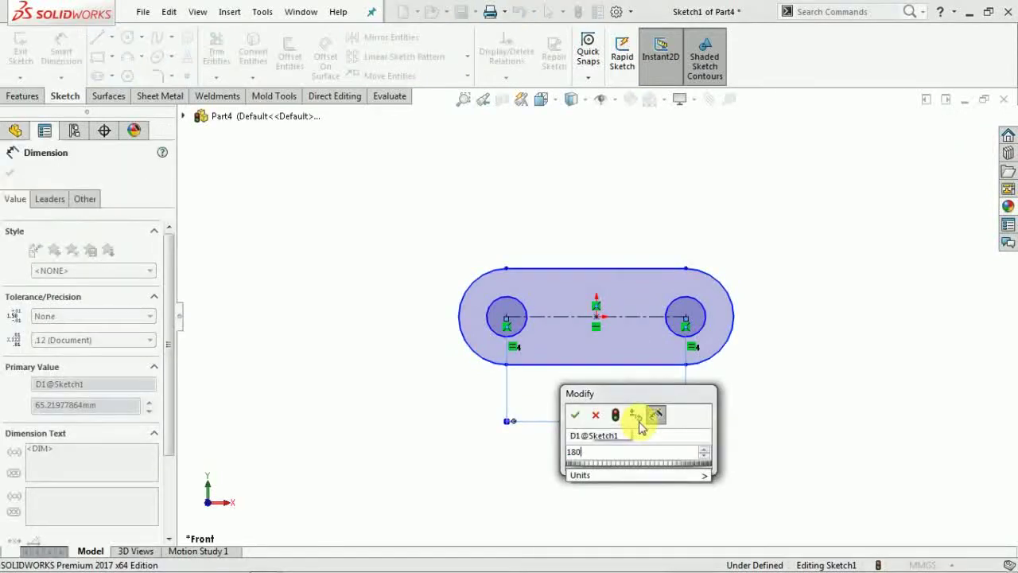
type("80")
key("Return")
key("Escape")
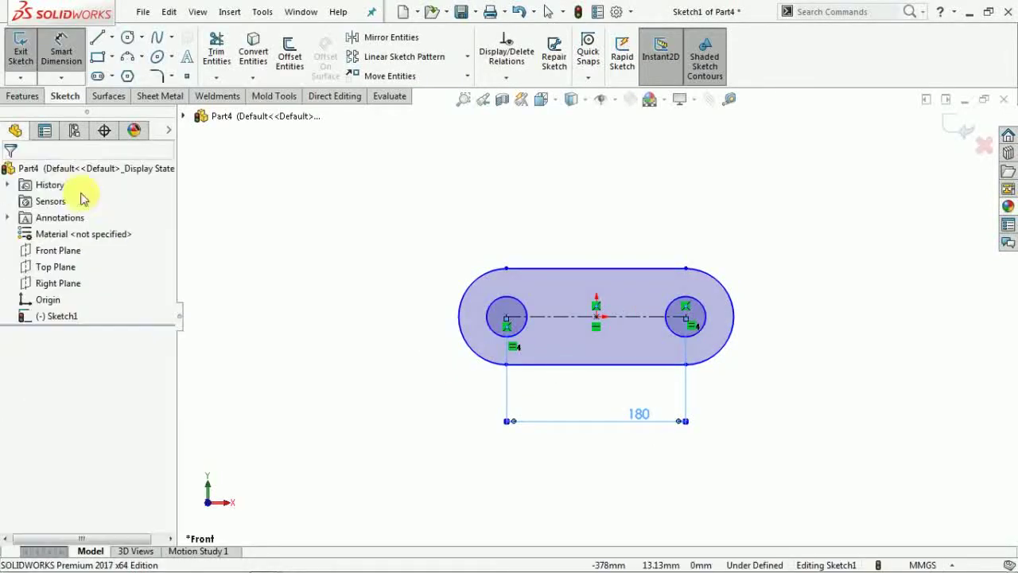
key("Escape")
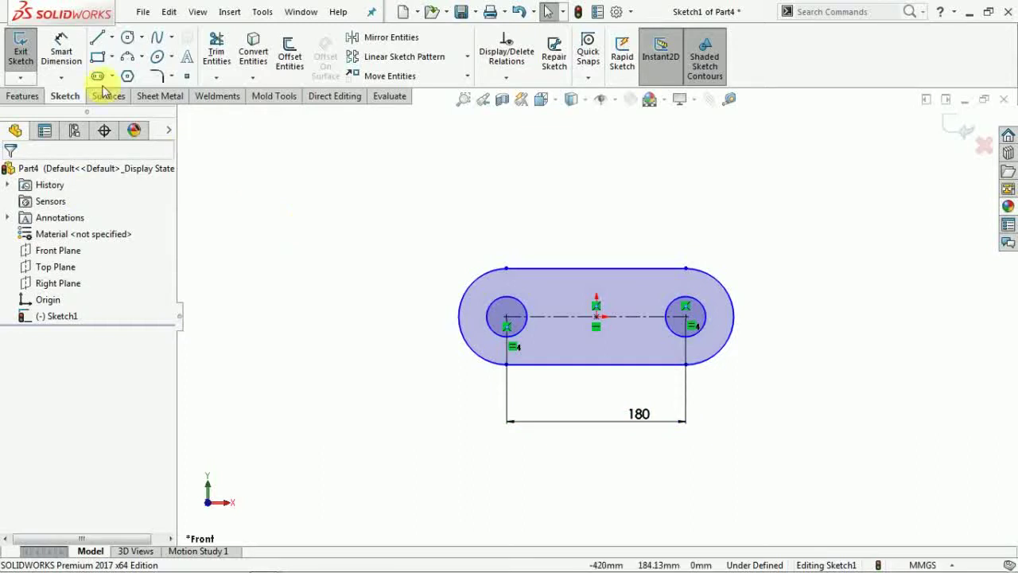
- Dimension the slot's left end arc with a radius of 50 mm
left_click(62, 47)
left_click(496, 315)
left_click(487, 277)
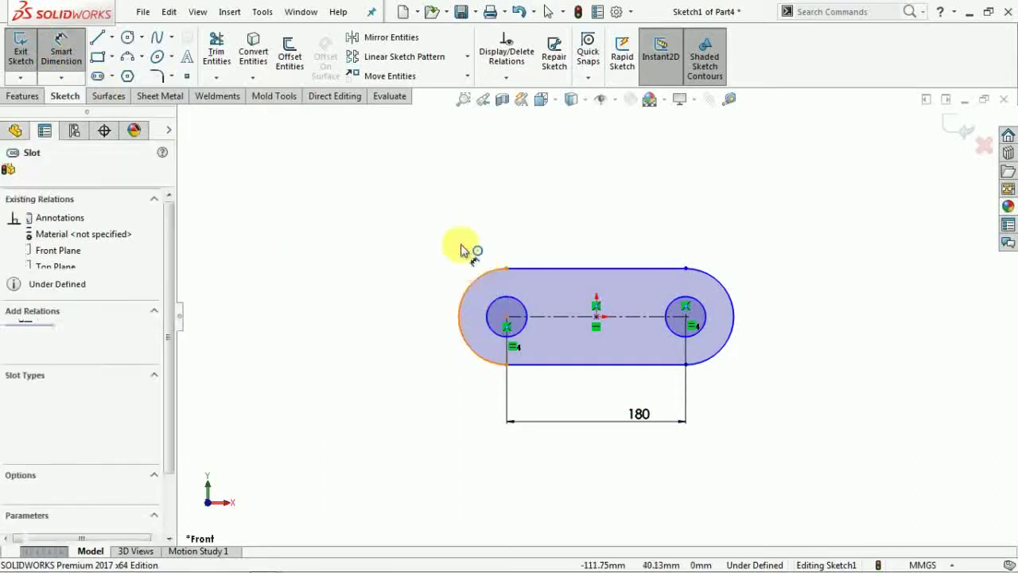
left_click(436, 200)
type("50")
key("Return")
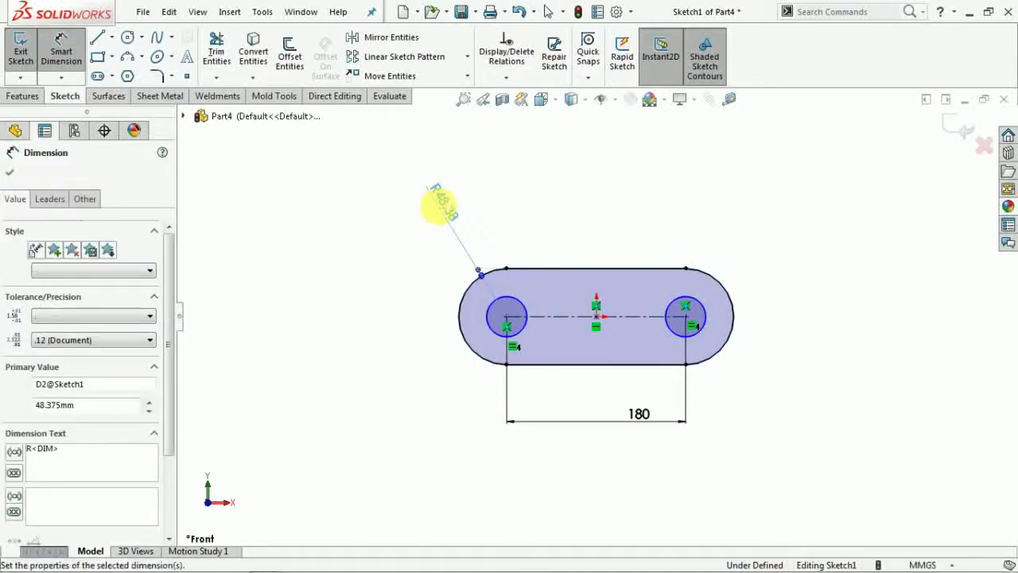
- Dimension the left circle with a diameter of 37 mm and finish dimensioning
left_click(526, 311)
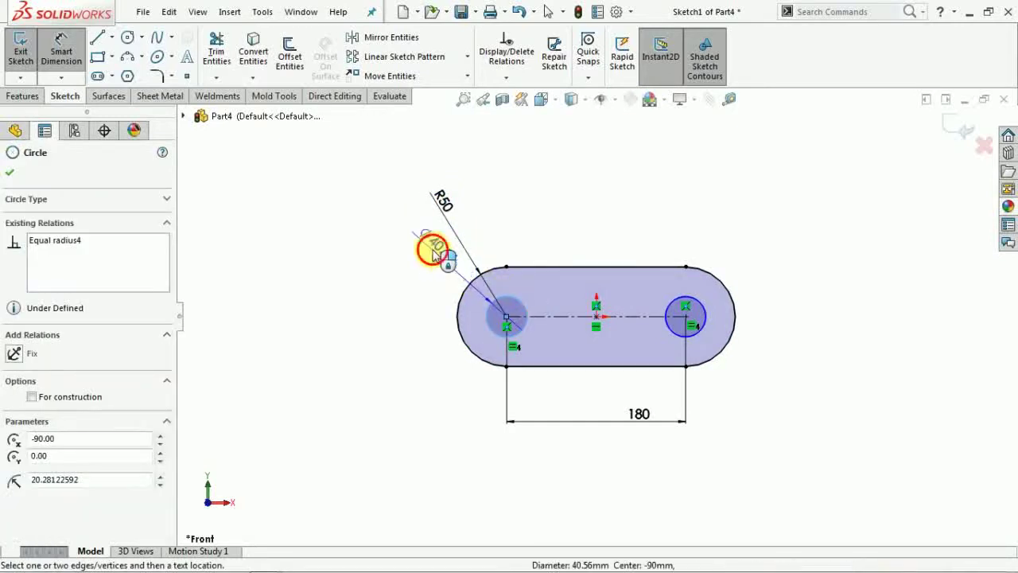
left_click(433, 250)
key("Return")
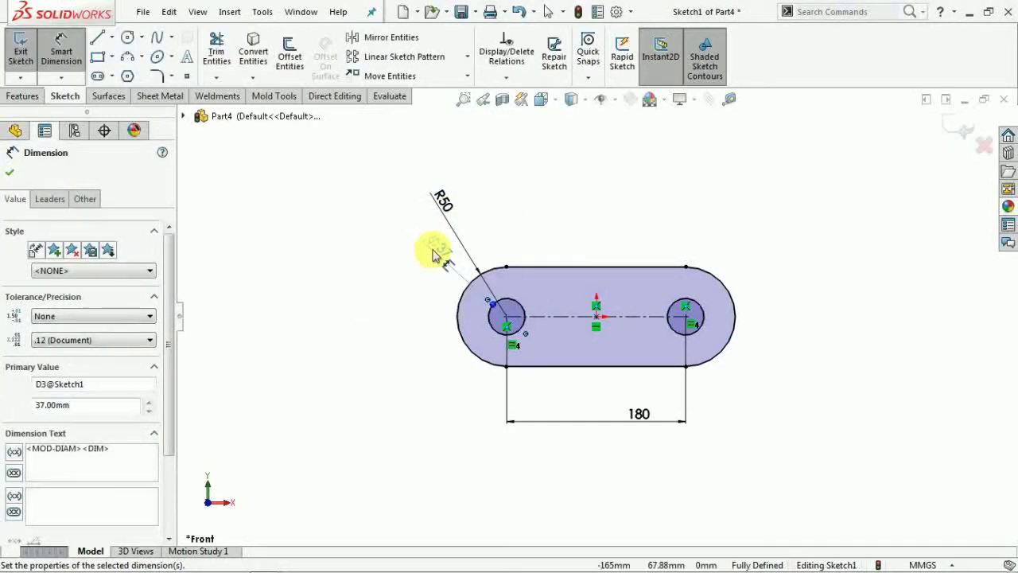
scroll(598, 359, "down", 5)
mouse_move(761, 370)
middle_mouse_down()
mouse_move(748, 386)
mouse_move(813, 392)
mouse_move(803, 389)
middle_mouse_up()
left_click(11, 175)
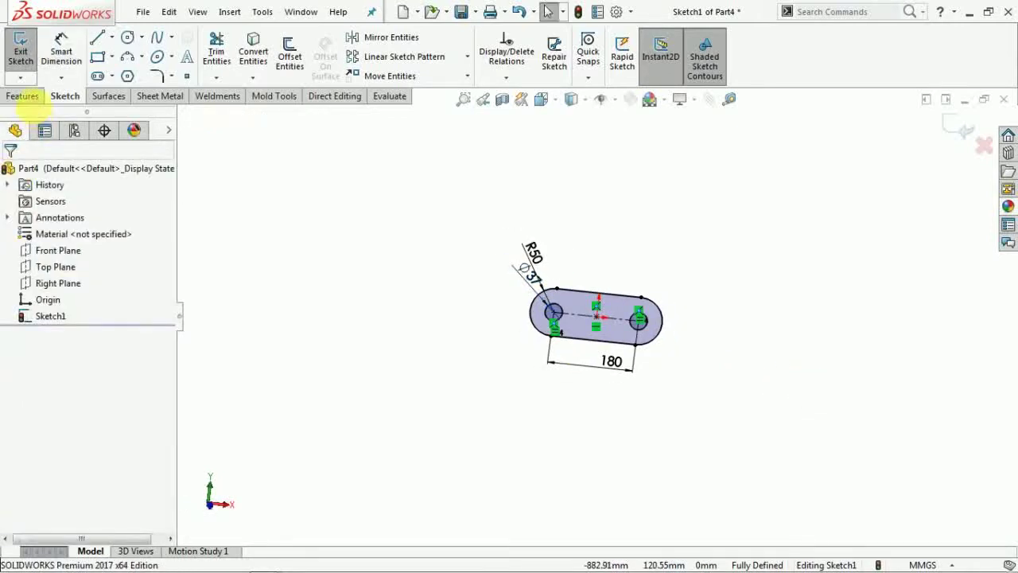
- Extrude the slot profile with its two holes as a boss, Blind, 25 mm deep
left_click(23, 96)
left_click(44, 72)
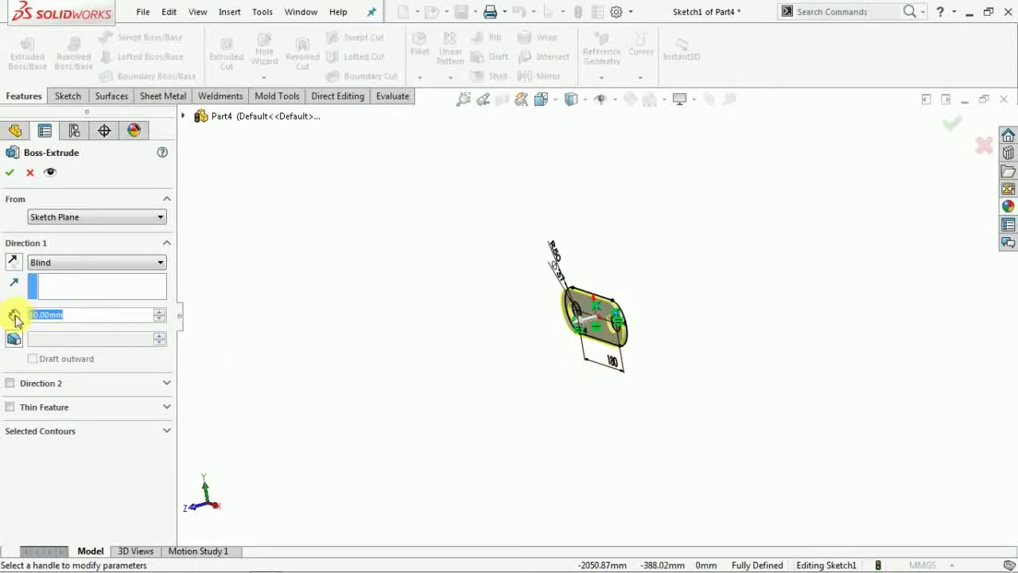
type("25")
key("Return")
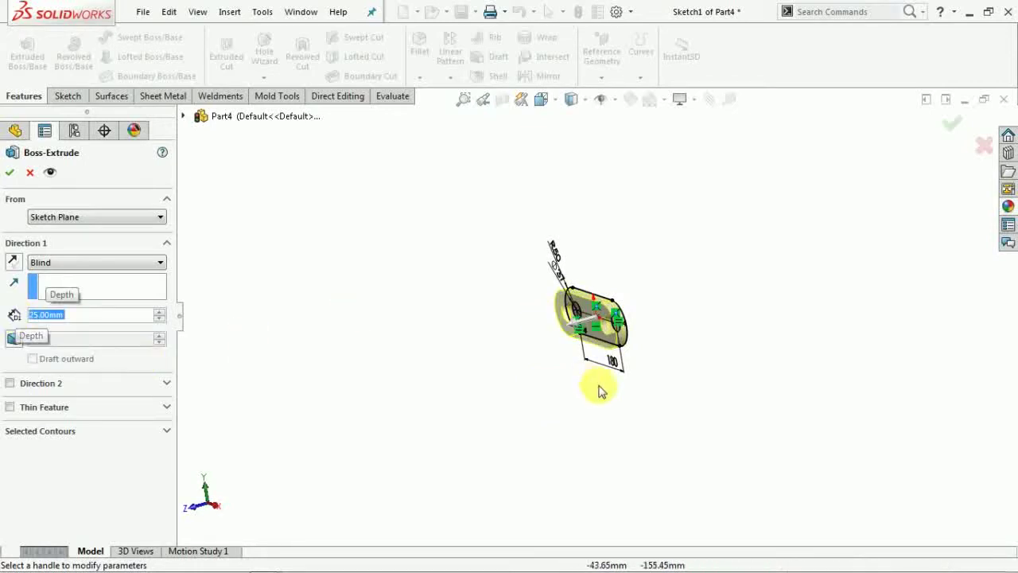
scroll(600, 390, "down", 5)
middle_click_drag(604, 265, 784, 253)
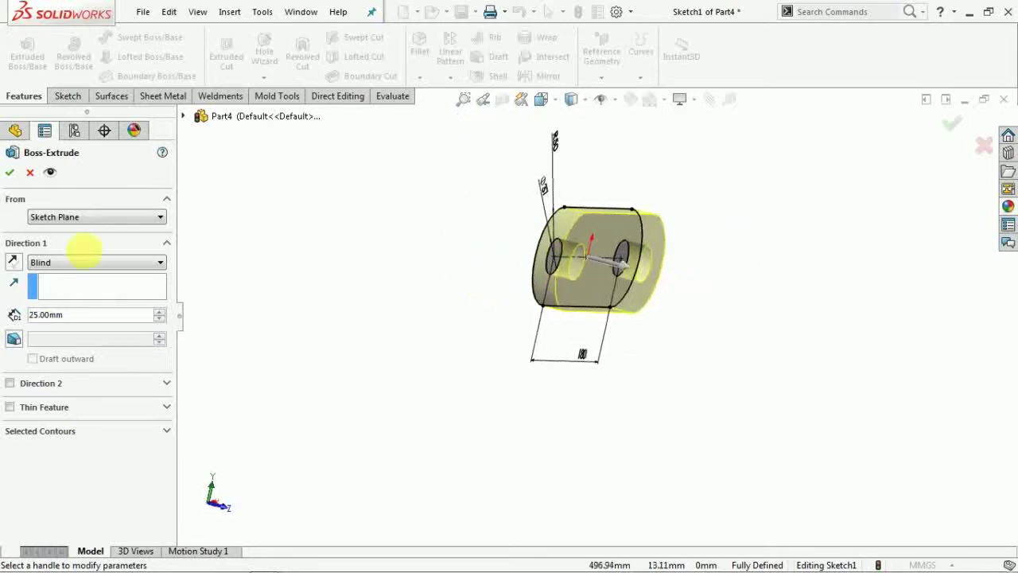
left_click(10, 172)
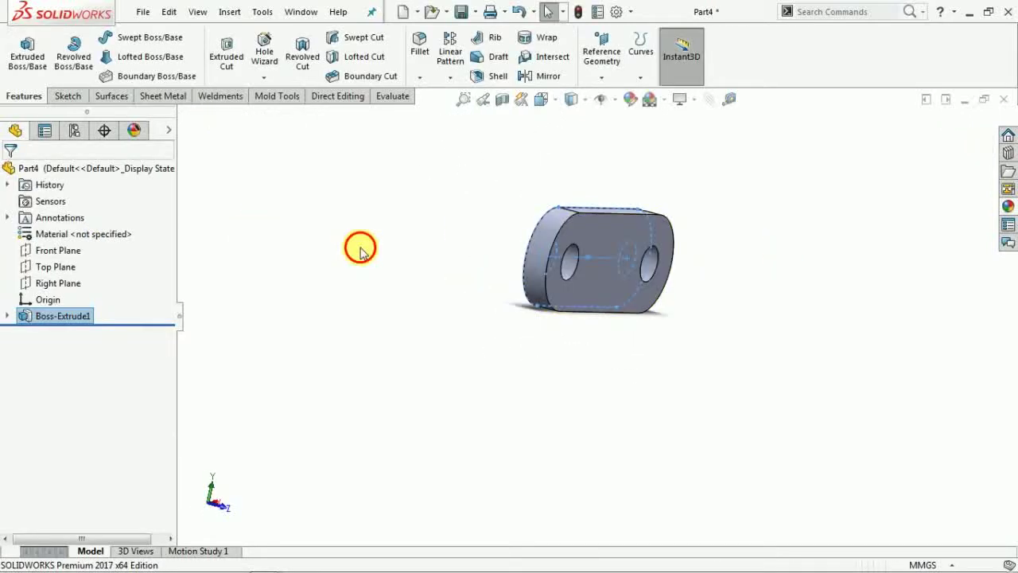
- Start a new sketch on the Front Plane and orient the view straight onto it
mouse_move(665, 348)
middle_mouse_down()
mouse_move(595, 334)
mouse_move(660, 332)
mouse_move(571, 366)
middle_mouse_up()
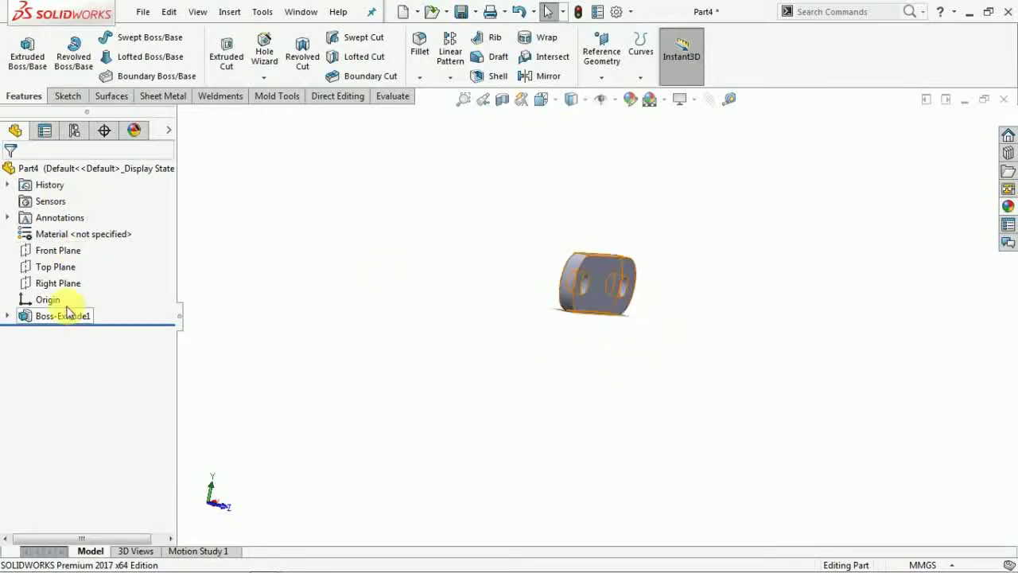
left_click(52, 250)
left_click(65, 229)
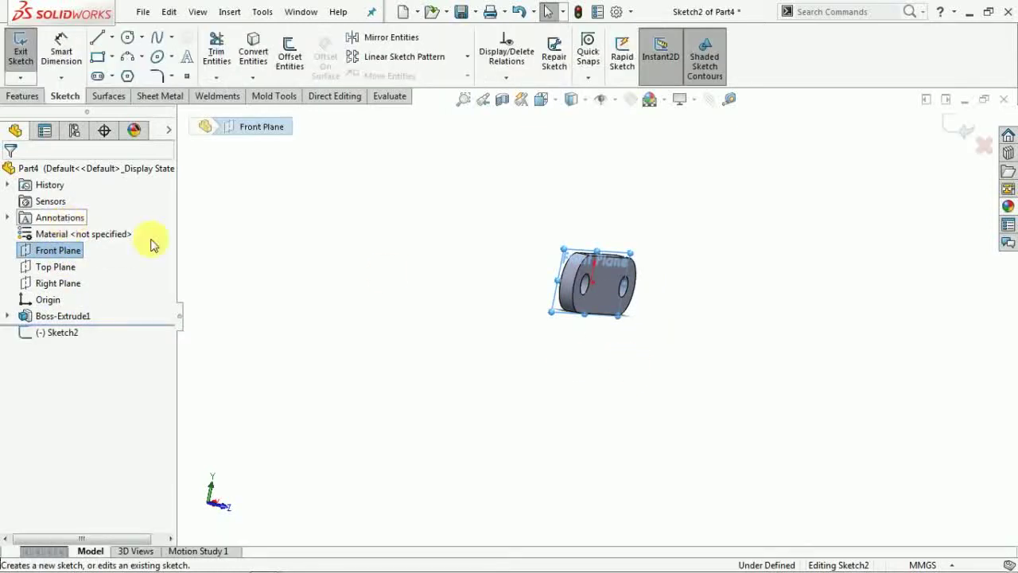
left_click(566, 104)
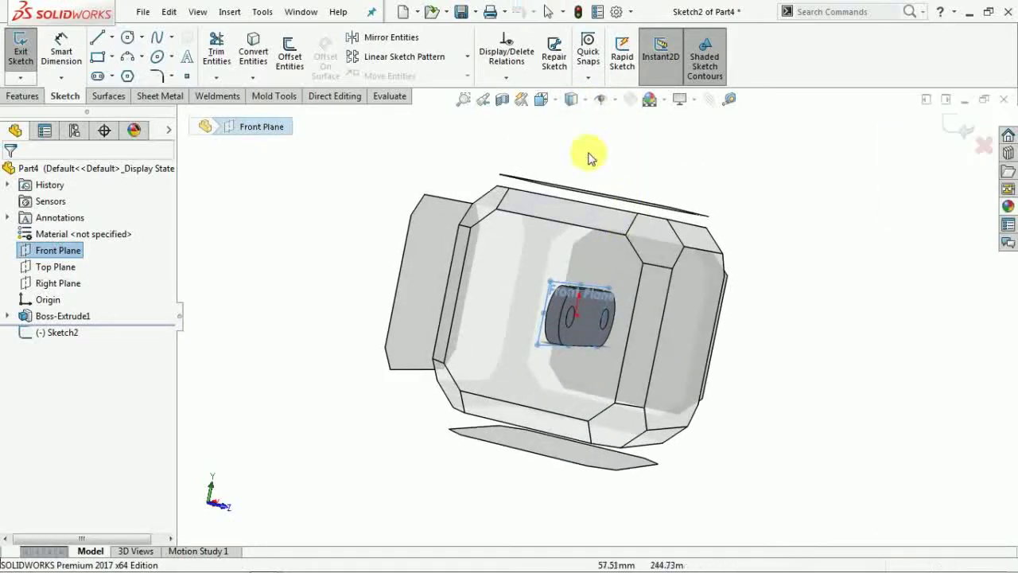
left_click(557, 103)
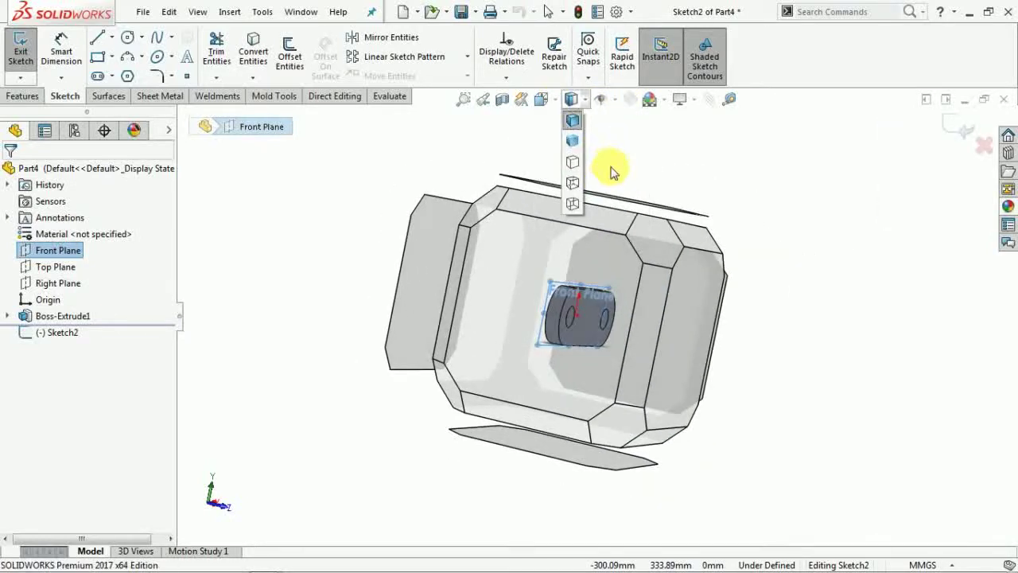
left_click(545, 104)
left_click(623, 185)
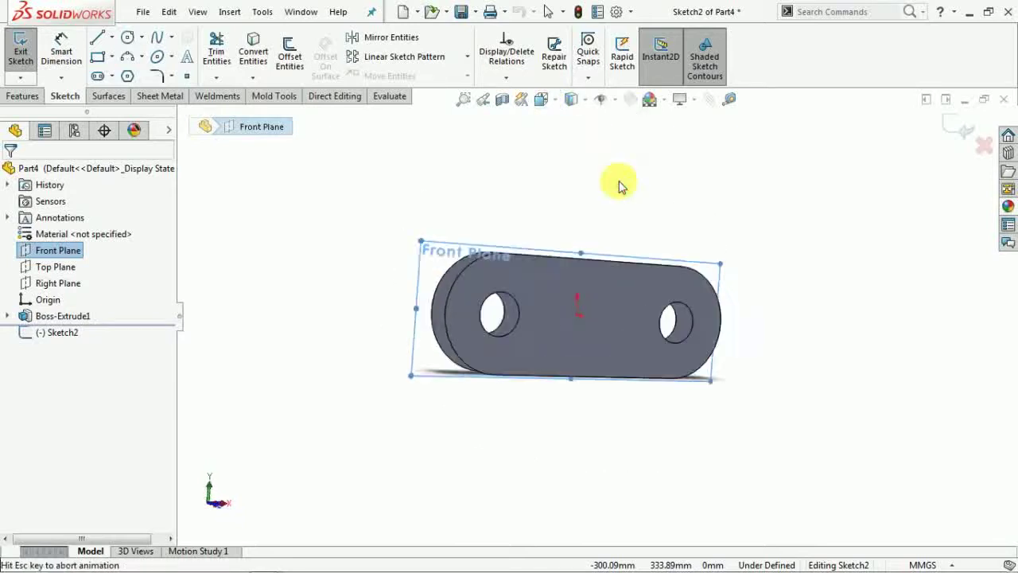
left_click(451, 167)
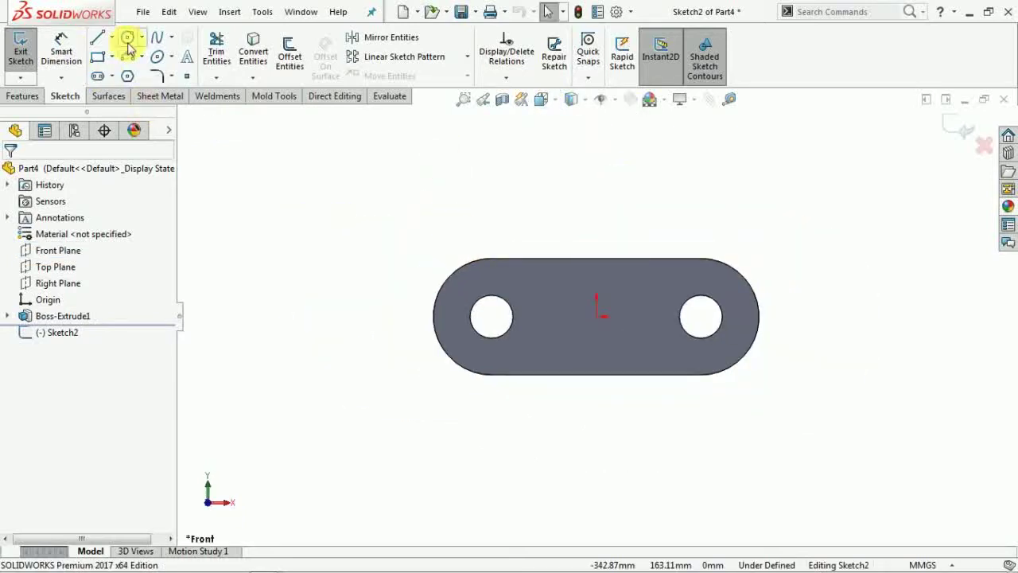
- Draw a circle above the plate, centred about 19 mm left of and 204 mm above the origin
left_click(127, 38)
scroll(525, 246, "up", 3)
left_click(585, 202)
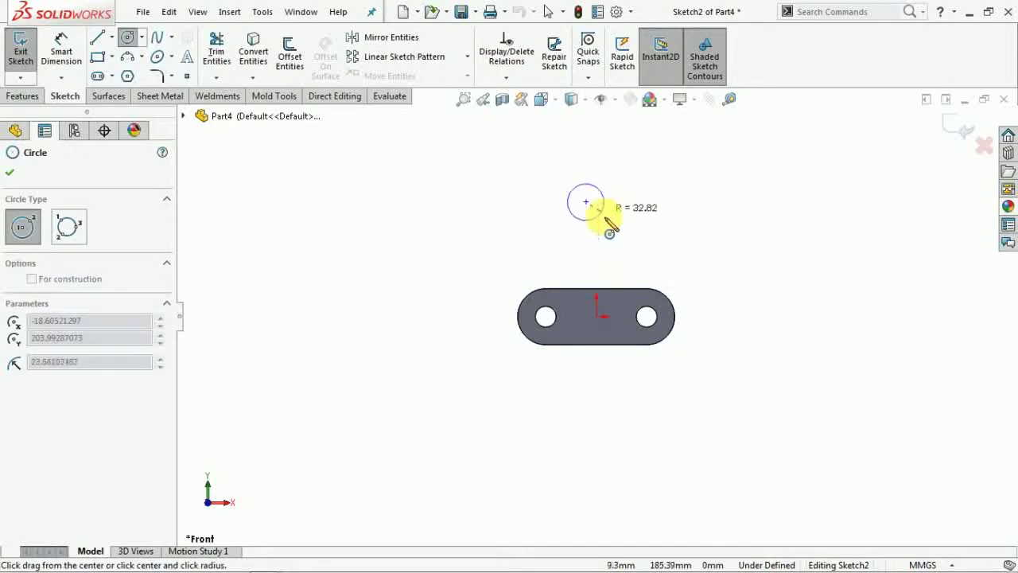
left_click(610, 230)
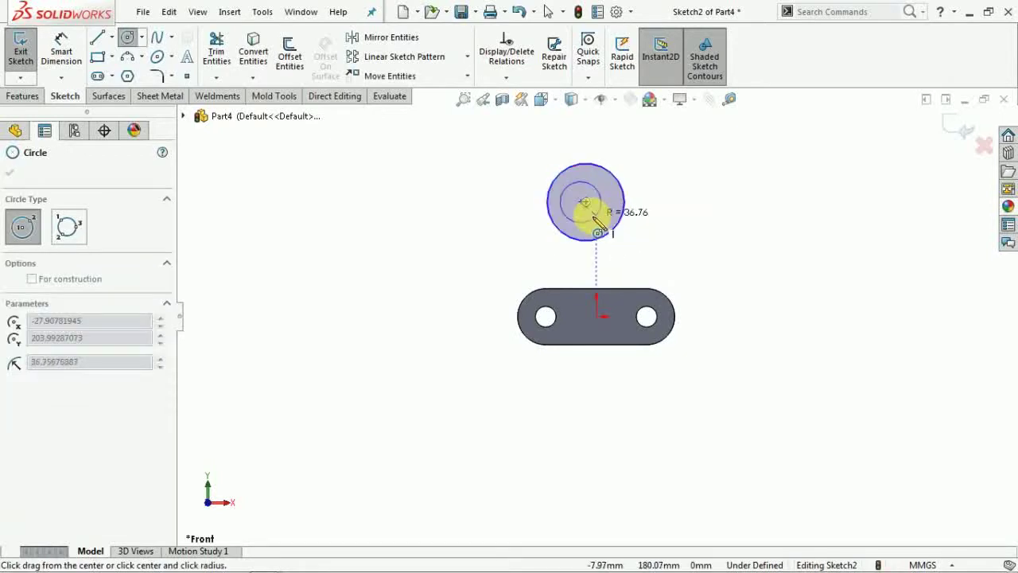
key("Escape")
- Draw a smaller circle about 59 mm in diameter inside the circle above the plate, sharing its centre
left_click(141, 39)
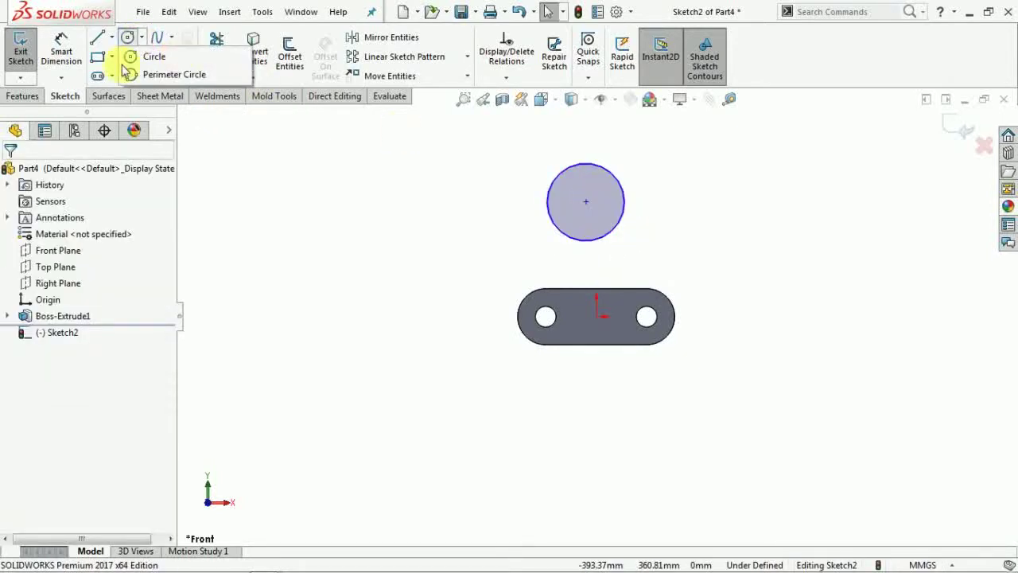
left_click(151, 56)
left_click(586, 201)
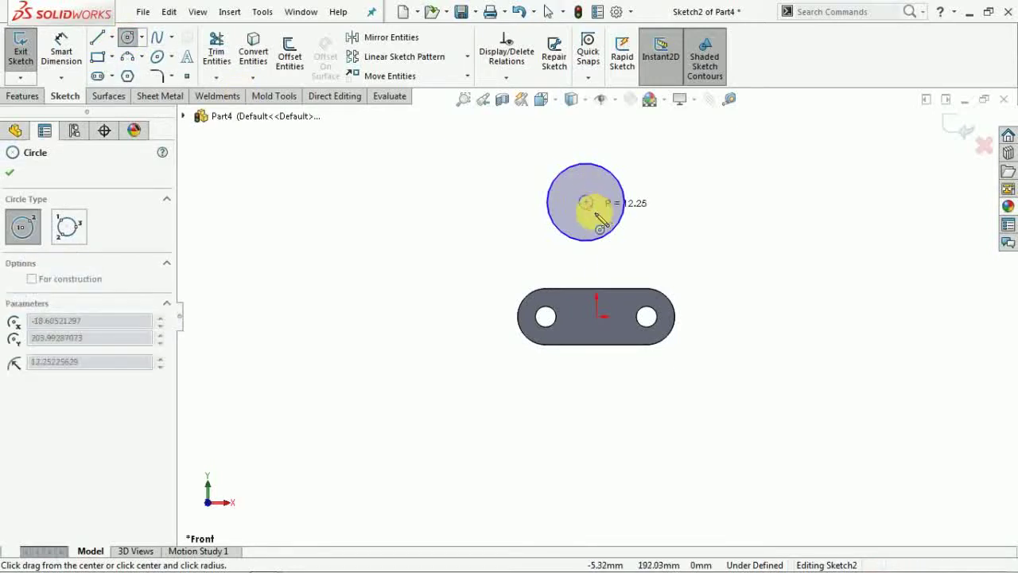
left_click(597, 210)
- Dimension the outer circle above the plate with a diameter of 100 mm
left_click(62, 49)
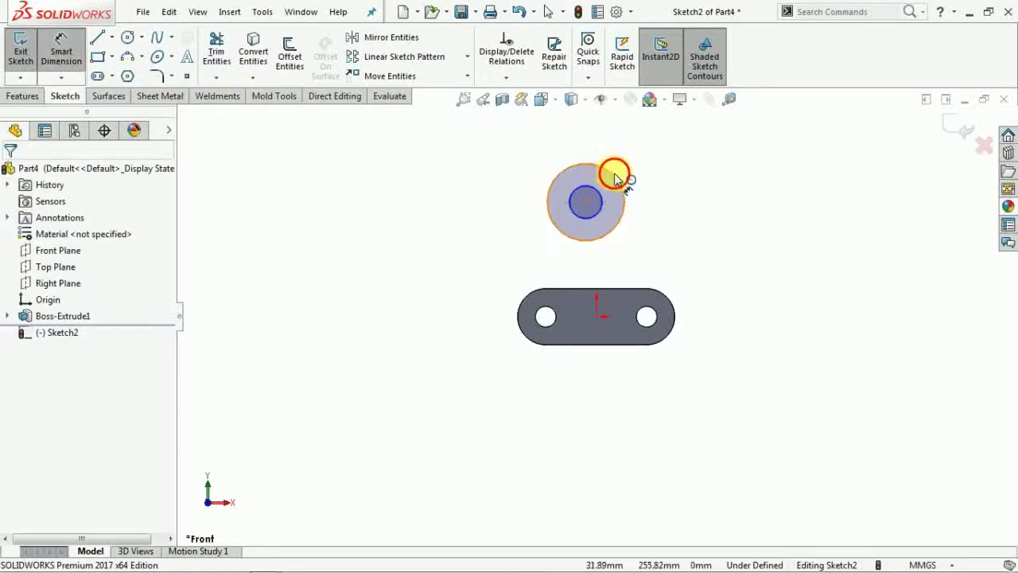
left_click(617, 176)
left_click(682, 153)
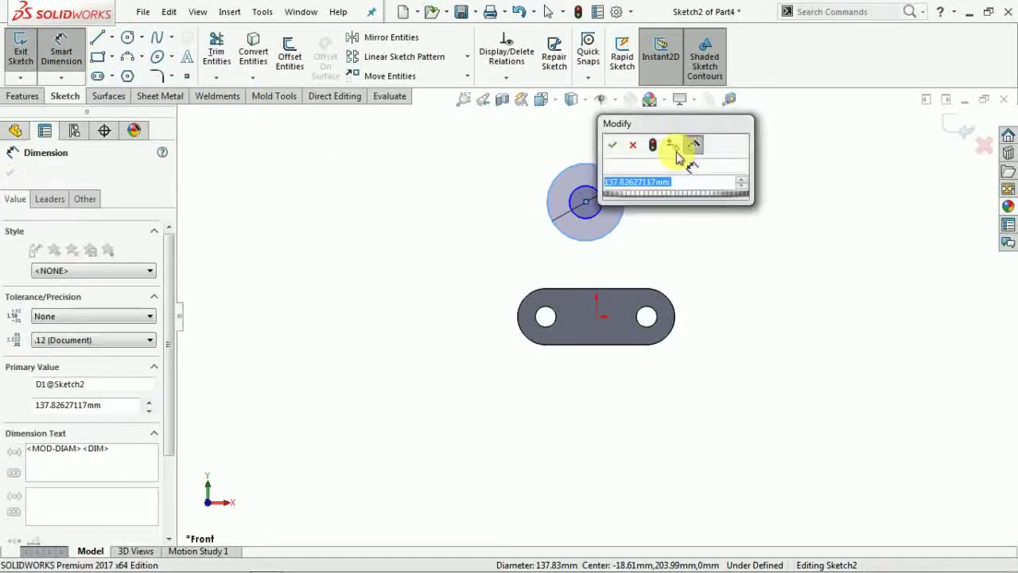
type("100")
key("Return")
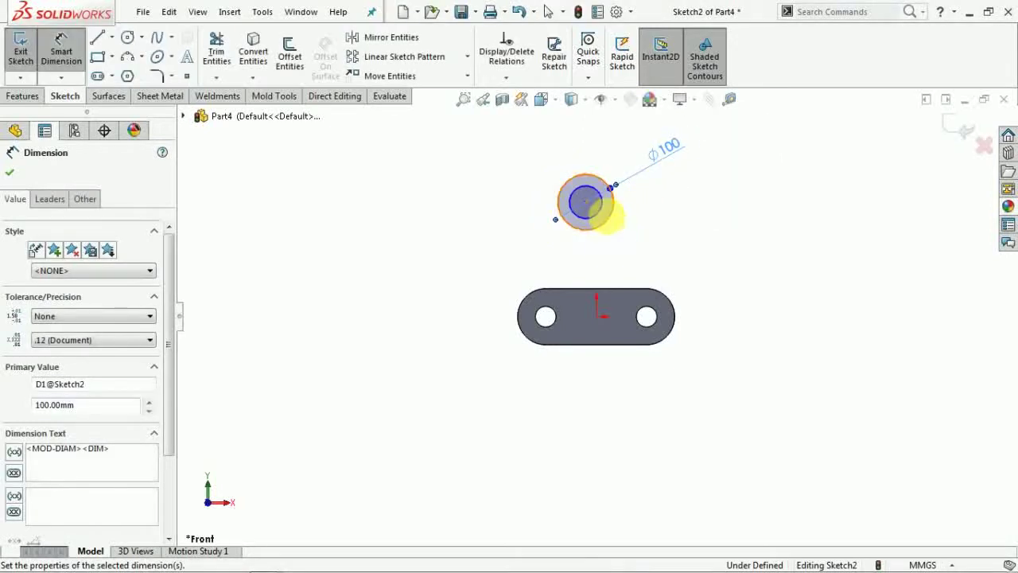
- Dimension the inner concentric circle with a diameter of 47 mm and finish dimensioning
left_click(604, 211)
left_click(681, 186)
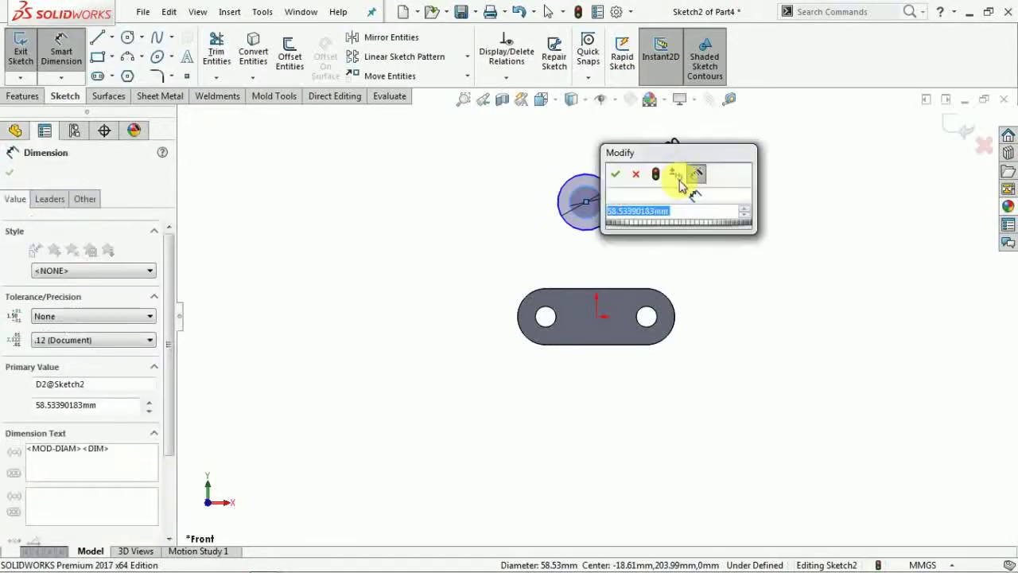
type("47")
key("Return")
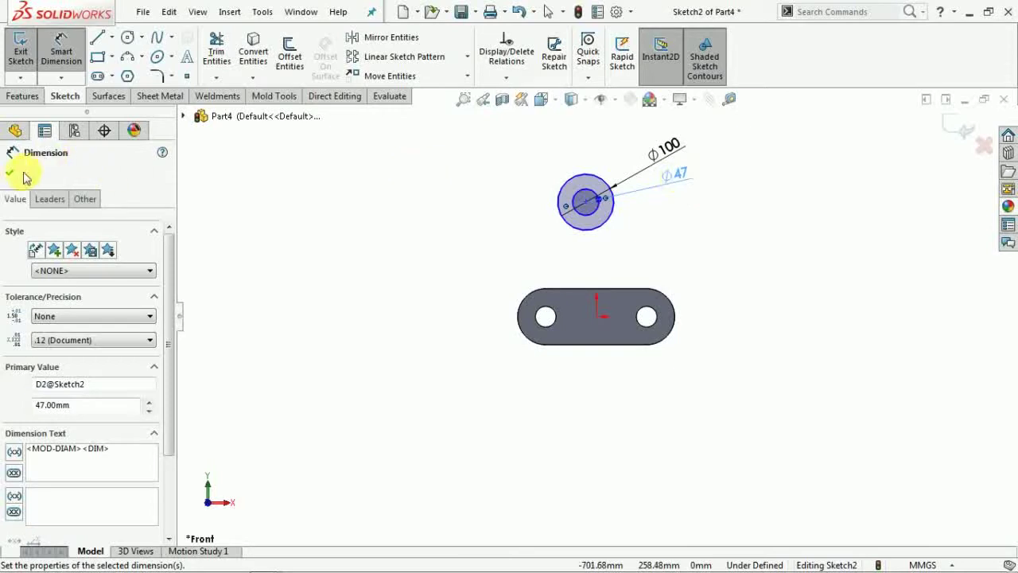
left_click(18, 177)
- Change the inner circle's diameter dimension to 45 mm
double_click(675, 174)
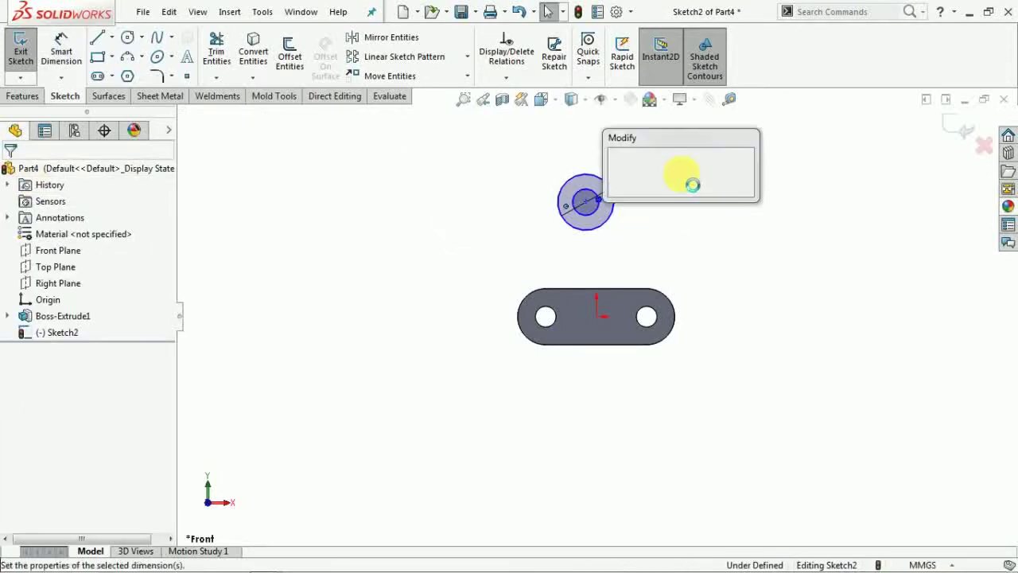
type("45")
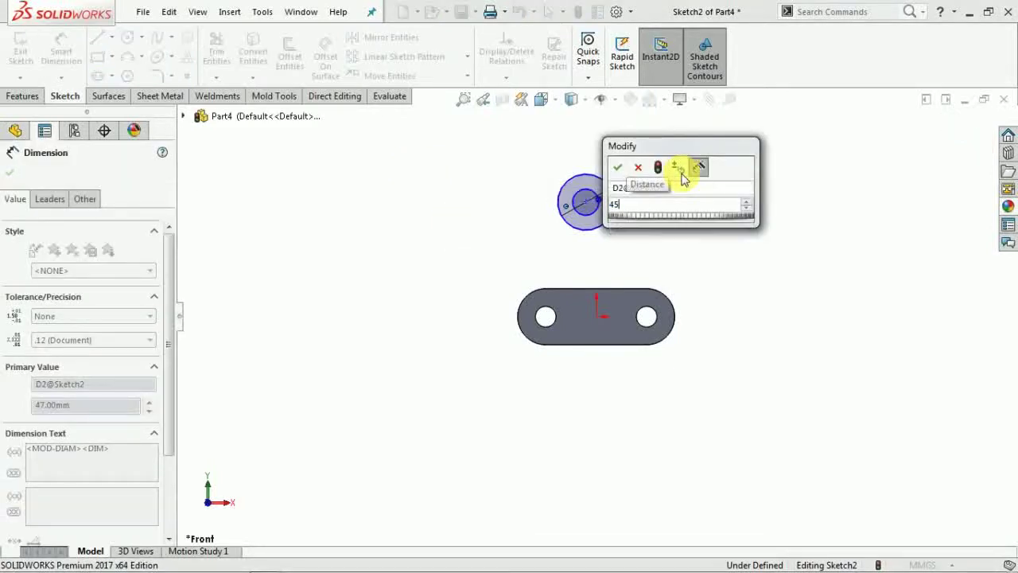
key("Return")
left_click(17, 176)
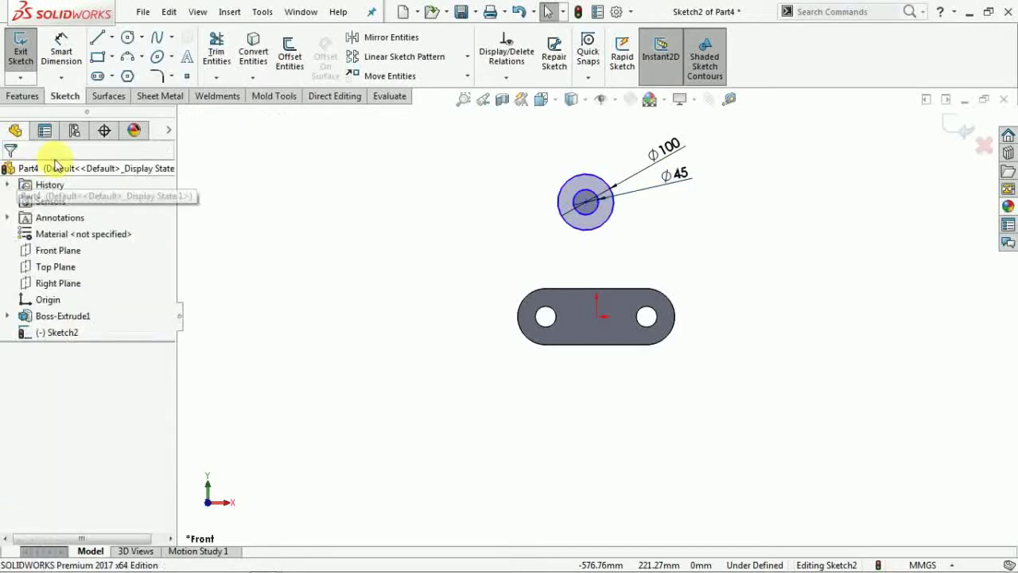
- Draw a construction centerline from the common centre of the two circles to the origin
left_click(586, 204)
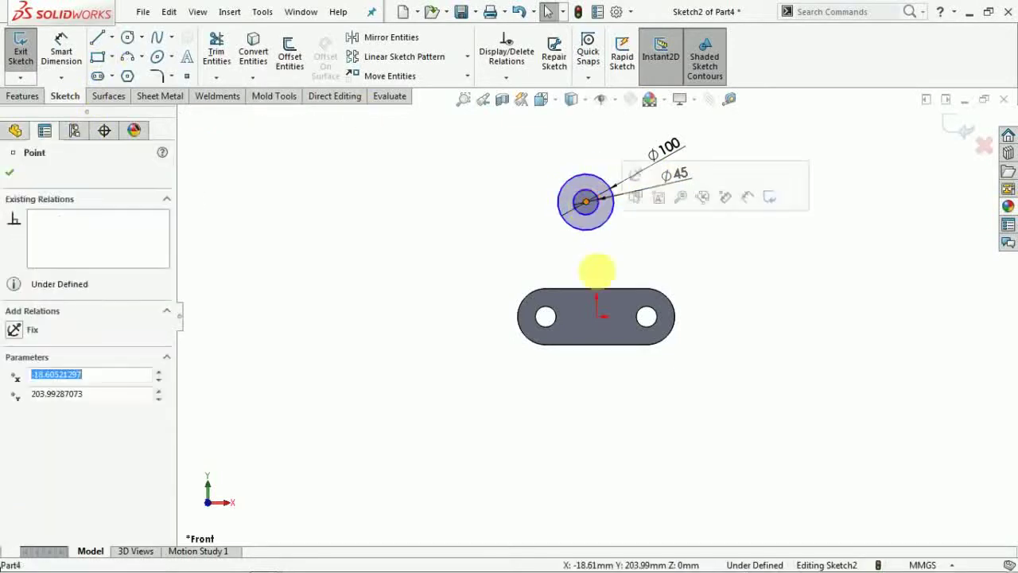
key("Escape")
left_click(112, 37)
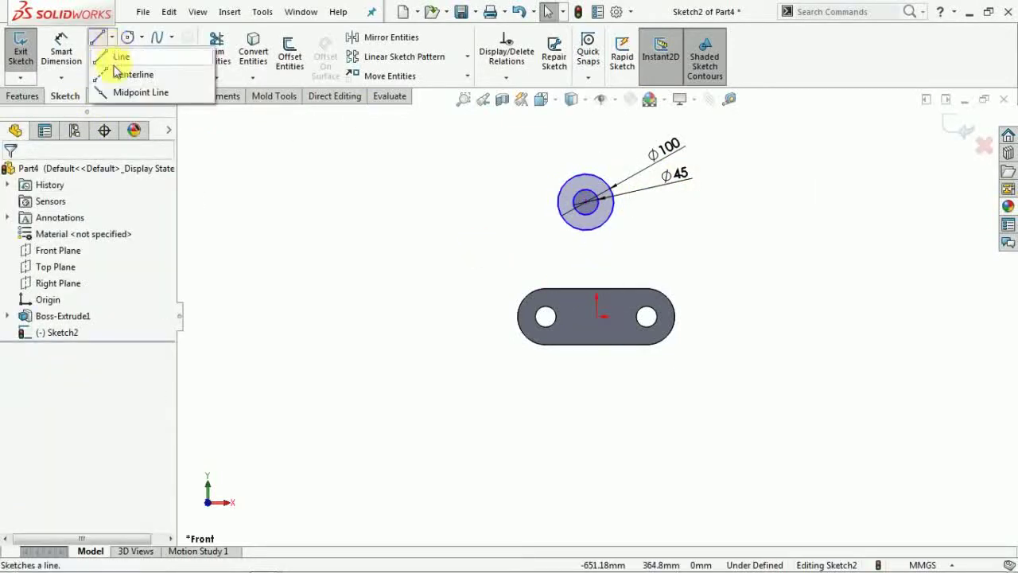
left_click(131, 73)
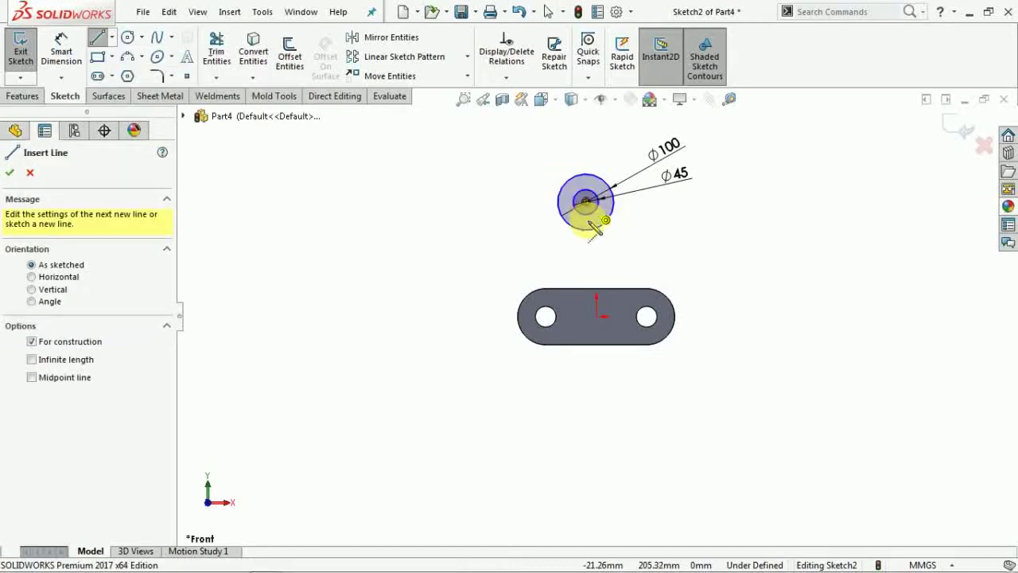
left_click(597, 316)
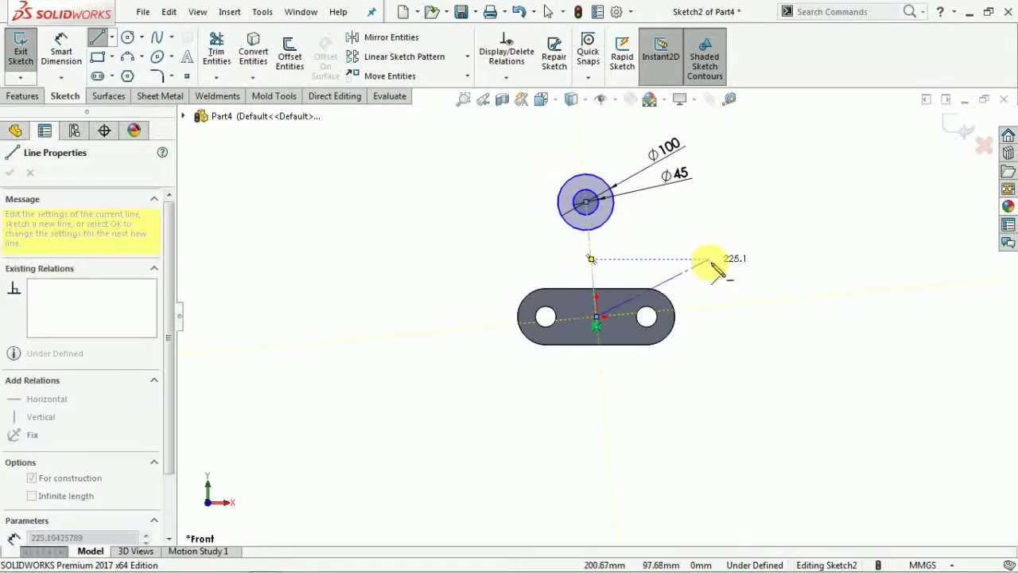
right_click(718, 270)
left_click(748, 271)
- Make the centerline between the circles' centre and the origin vertical
left_click(592, 249)
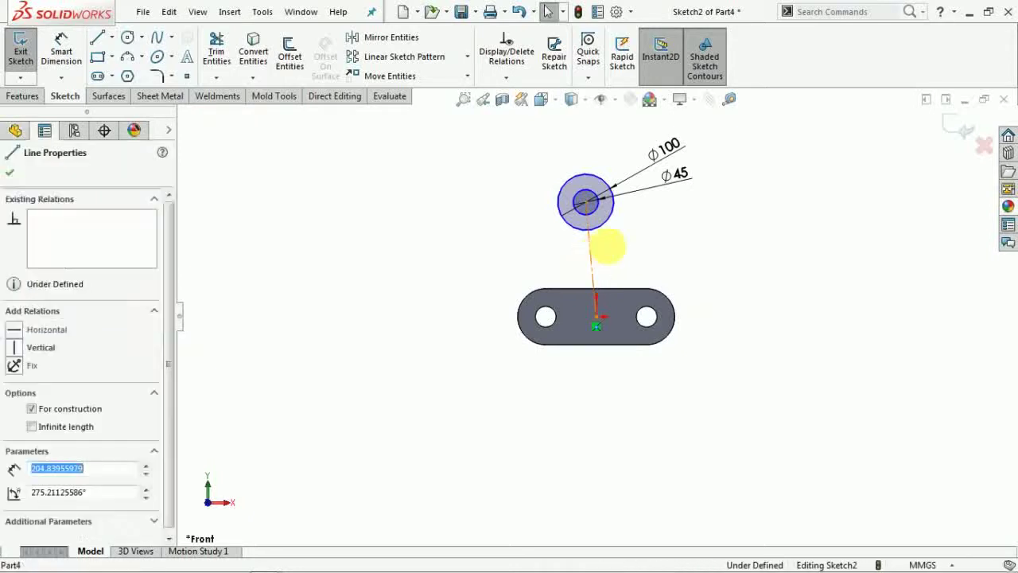
left_click(656, 194)
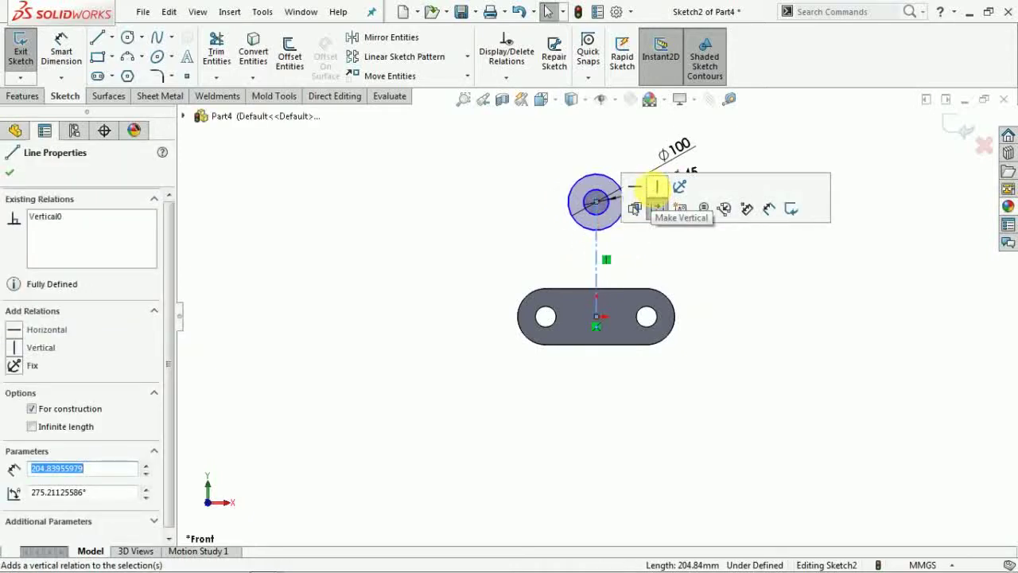
left_click(11, 177)
- Dimension the vertical centerline with a length of 130 mm and finish dimensioning
left_click(61, 52)
left_click(596, 262)
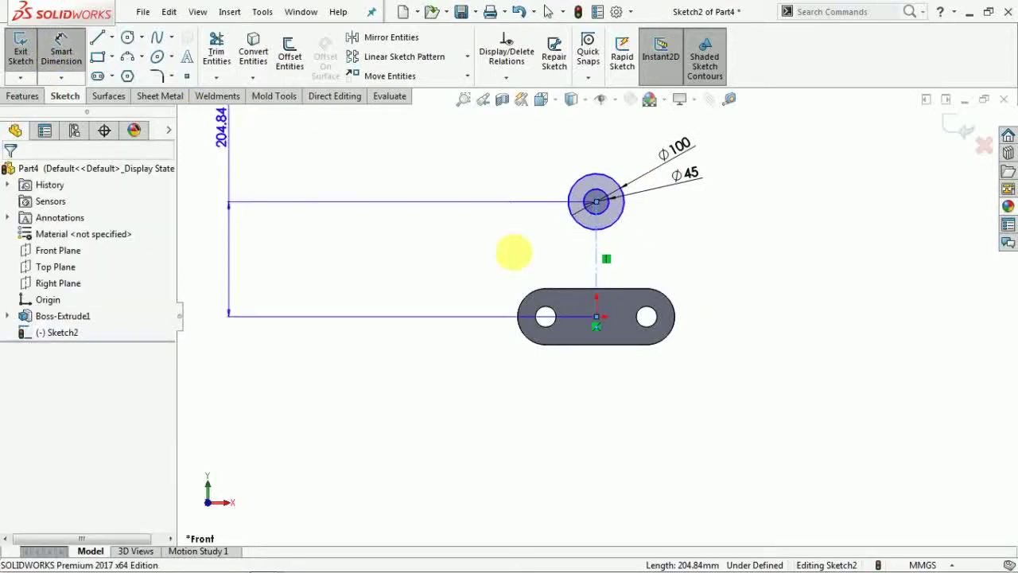
left_click(485, 258)
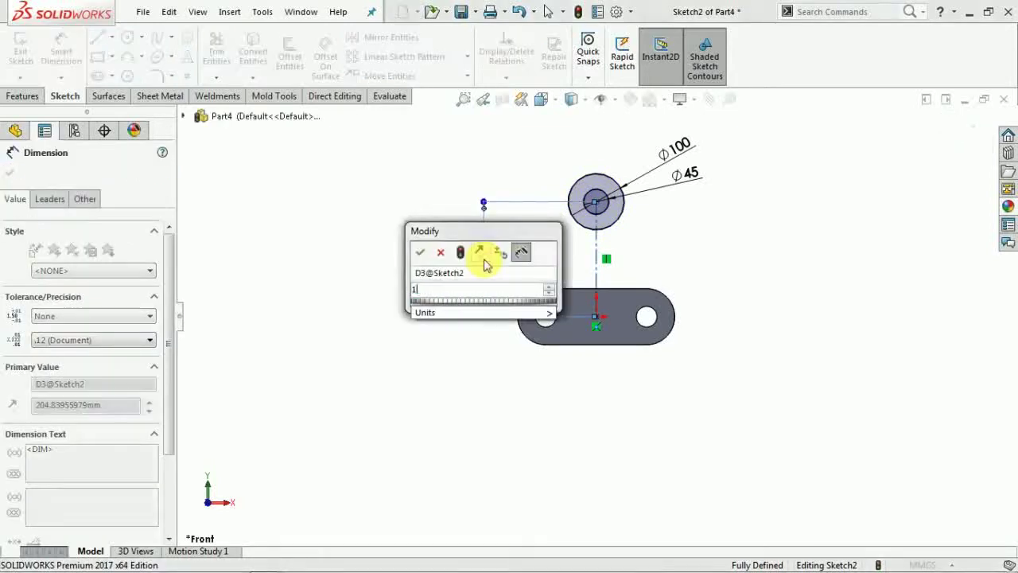
key("Return")
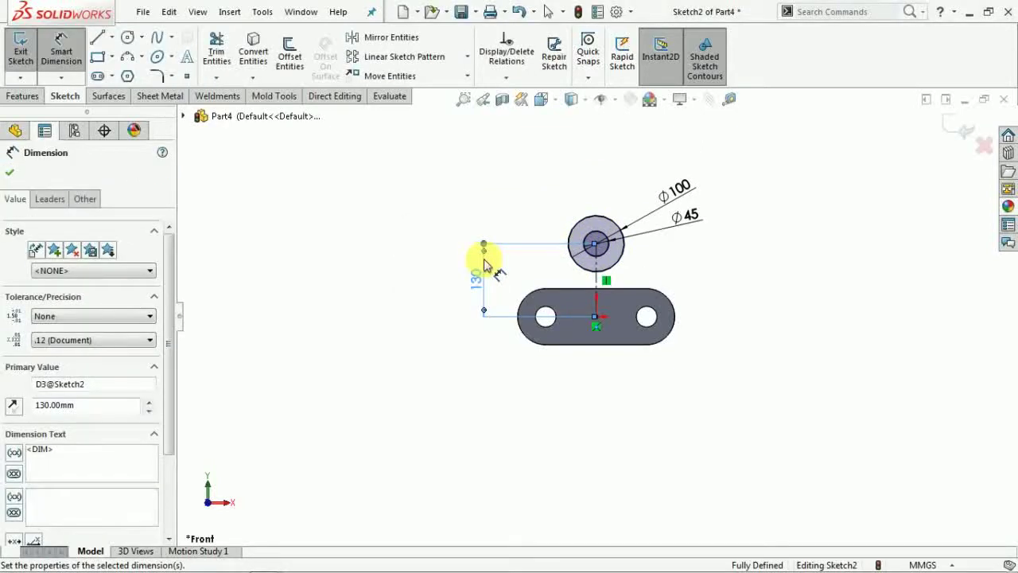
left_click(12, 175)
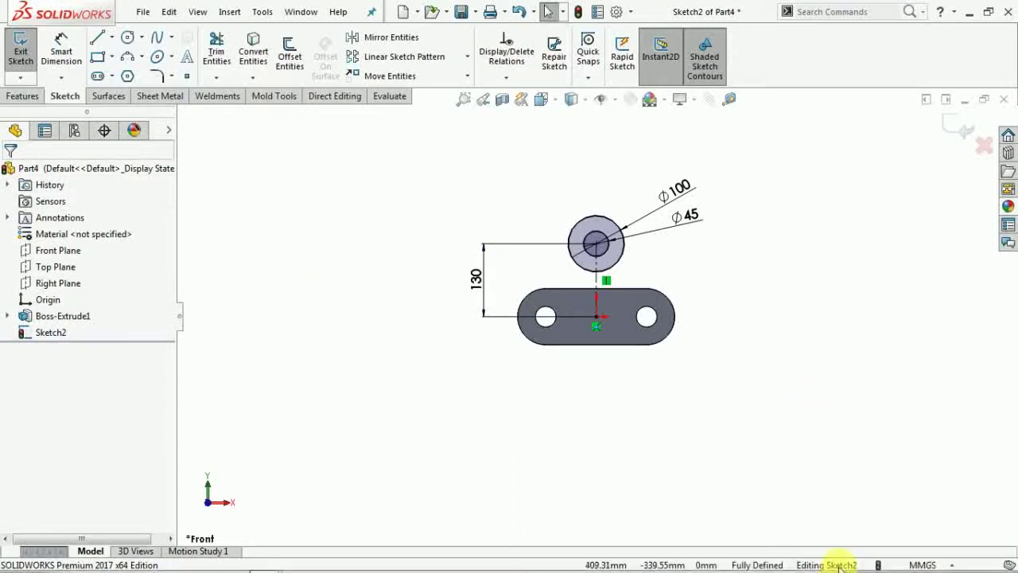
- Set up a Blind boss extrusion of the ring sketch with a depth of 50 mm
middle_click_drag(786, 341, 732, 422)
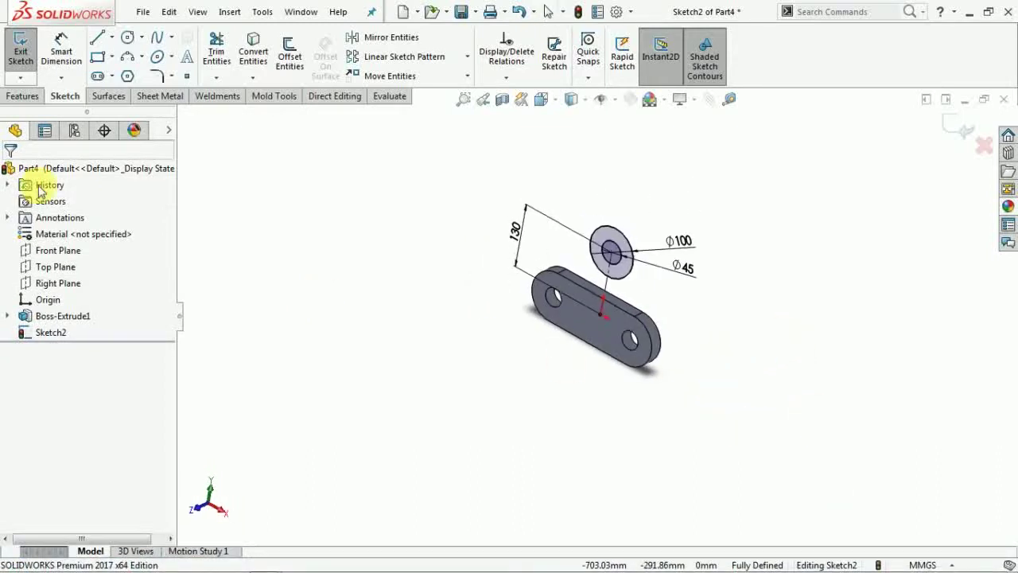
left_click(26, 99)
left_click(23, 50)
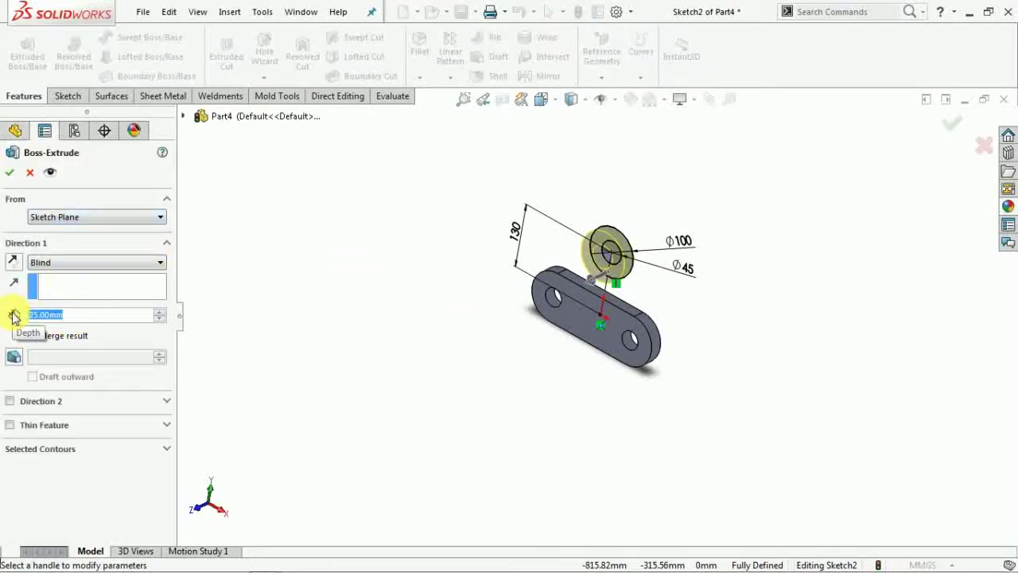
type("50")
key("Return")
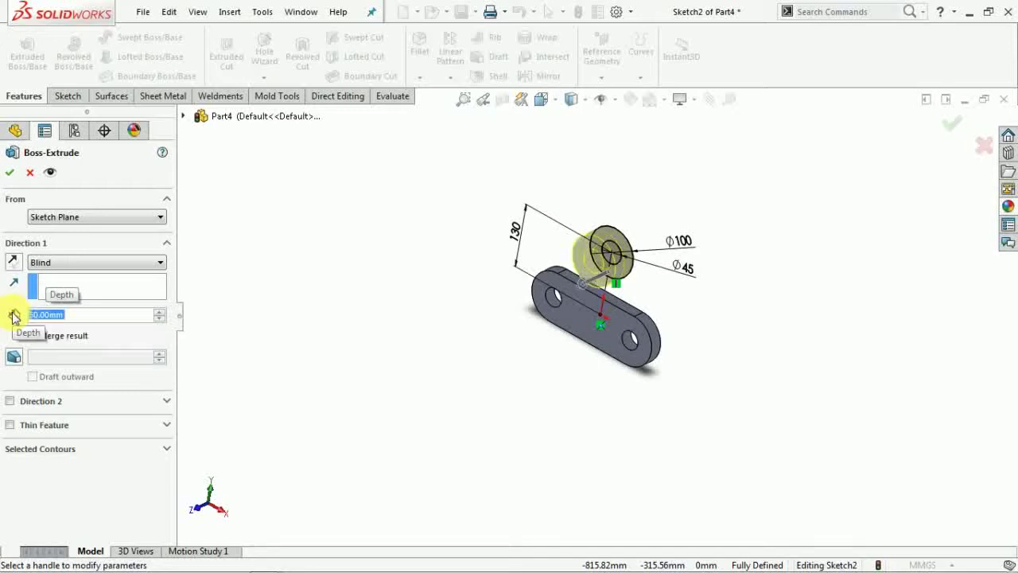
- Start the ring's extrusion from a 100 mm Offset, reverse Direction 1 back towards the sketch plane and create the boss
left_click(72, 217)
left_click(63, 262)
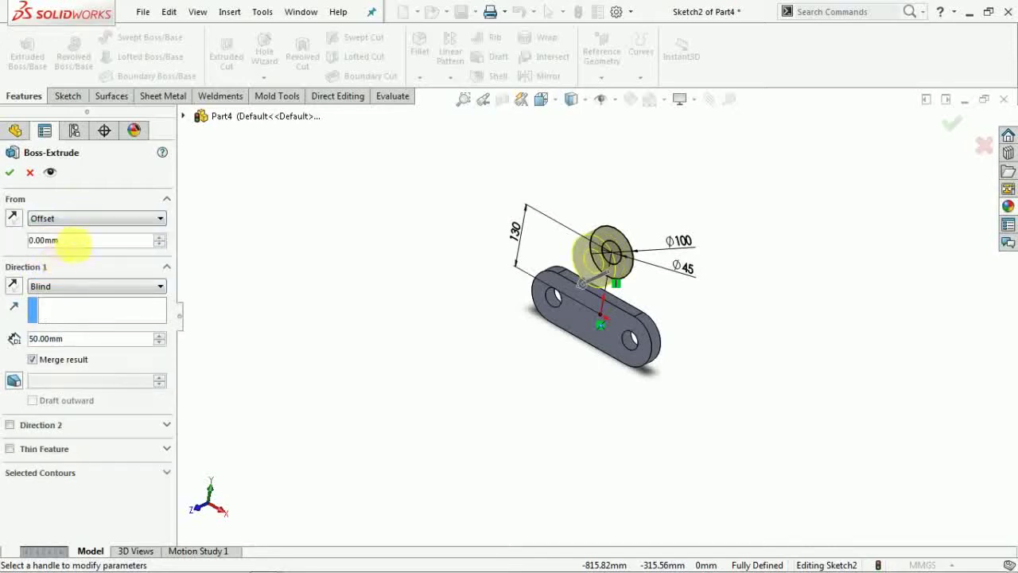
type("100")
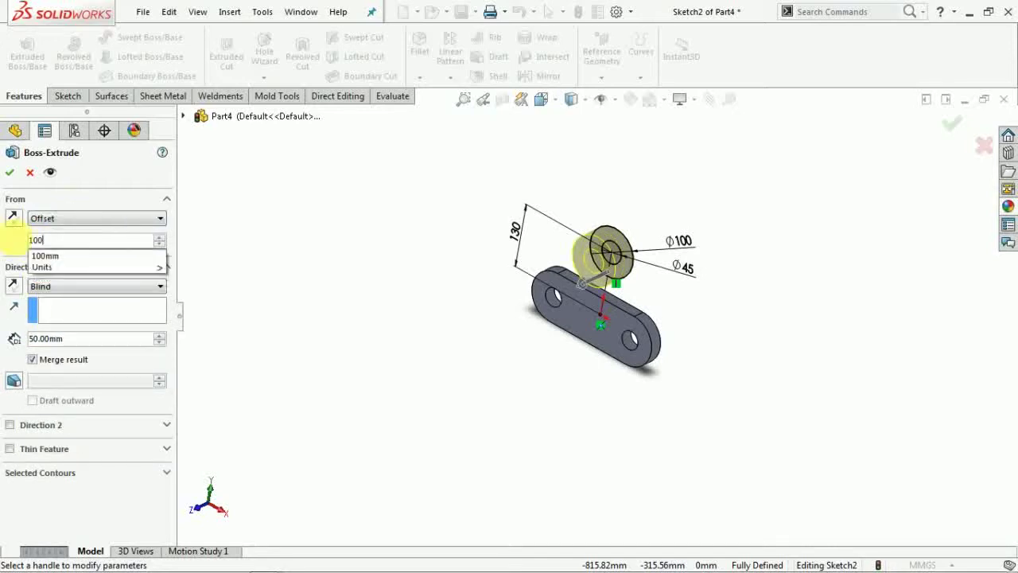
key("Return")
middle_click_drag(484, 260, 421, 200)
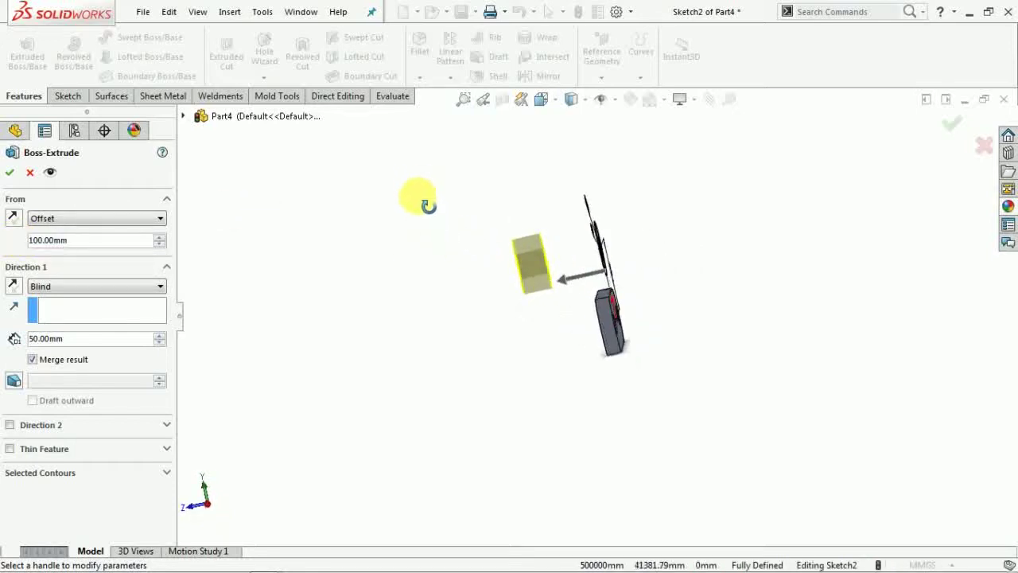
left_click(13, 217)
left_click(13, 286)
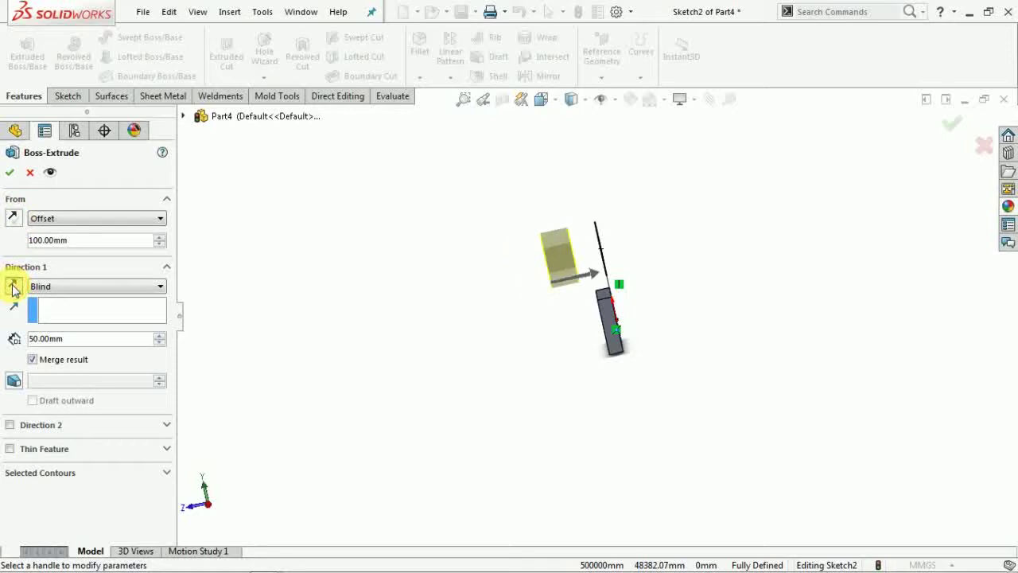
left_click(9, 172)
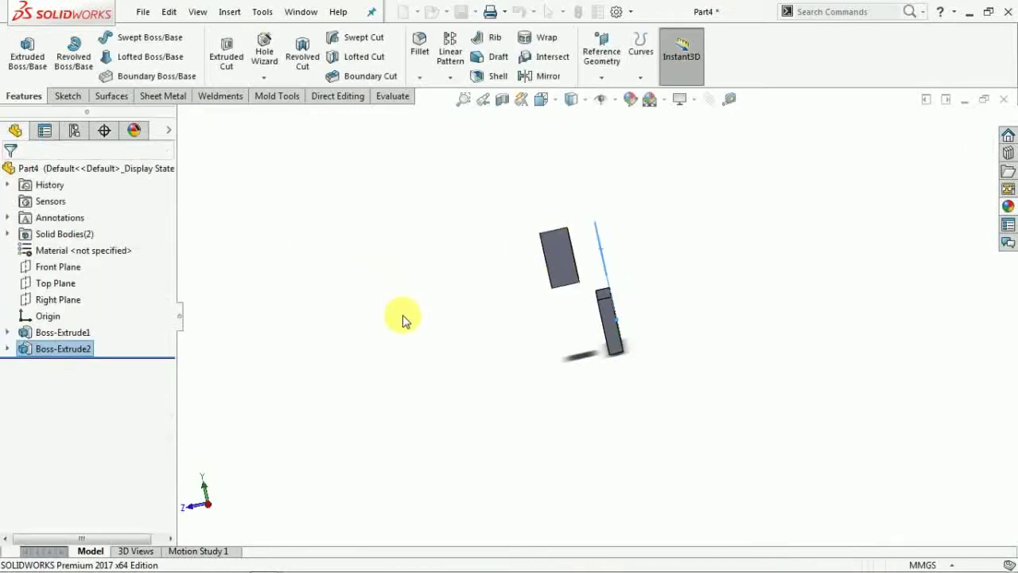
- Edit the second boss extrusion to use only the outer 100 mm circle as its selected contour, making a solid cylinder
middle_click_drag(611, 352, 646, 420)
left_click(99, 350)
left_click(121, 302)
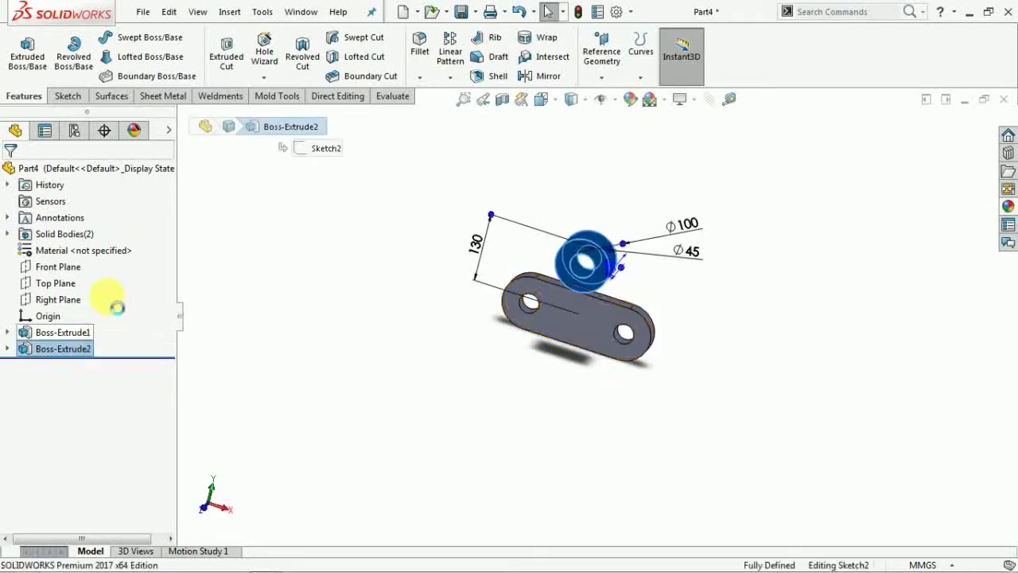
left_click(167, 448)
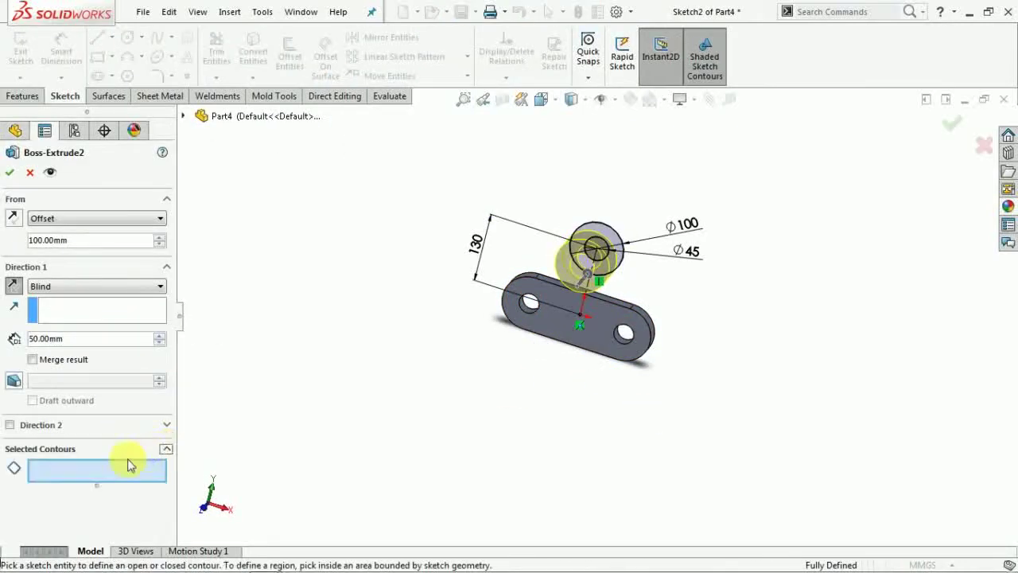
scroll(540, 278, "down", 3)
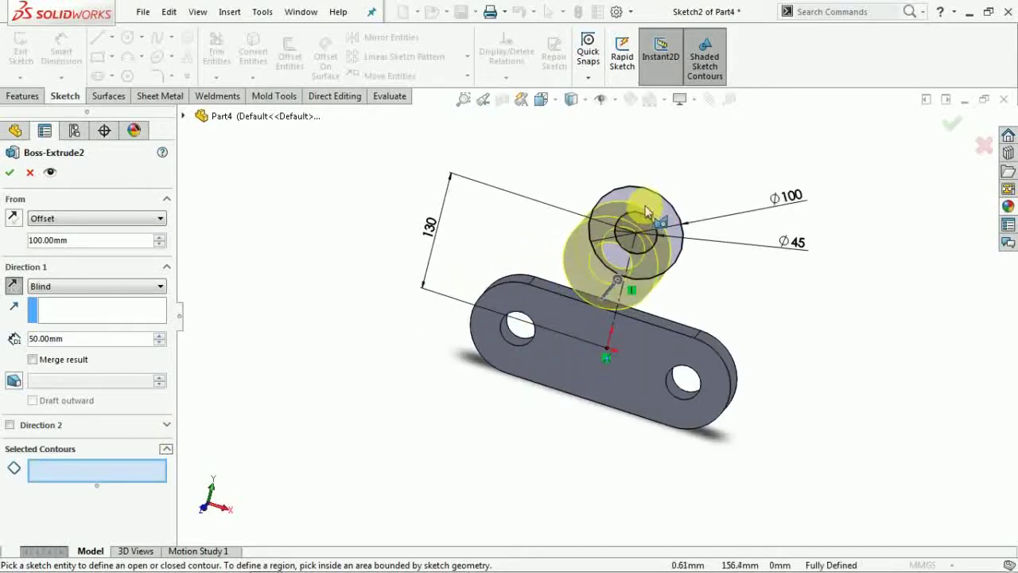
left_click(656, 191)
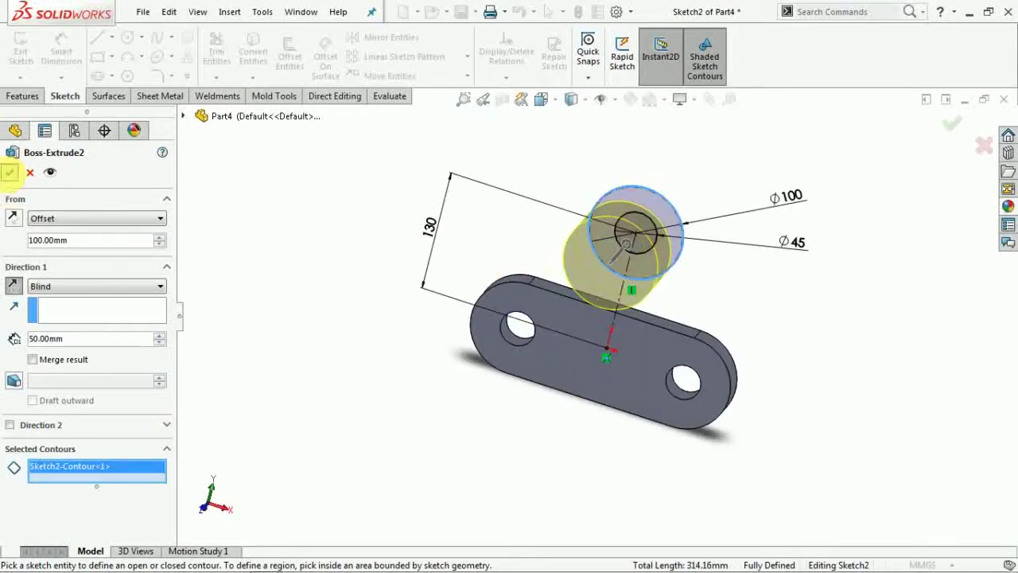
left_click(9, 172)
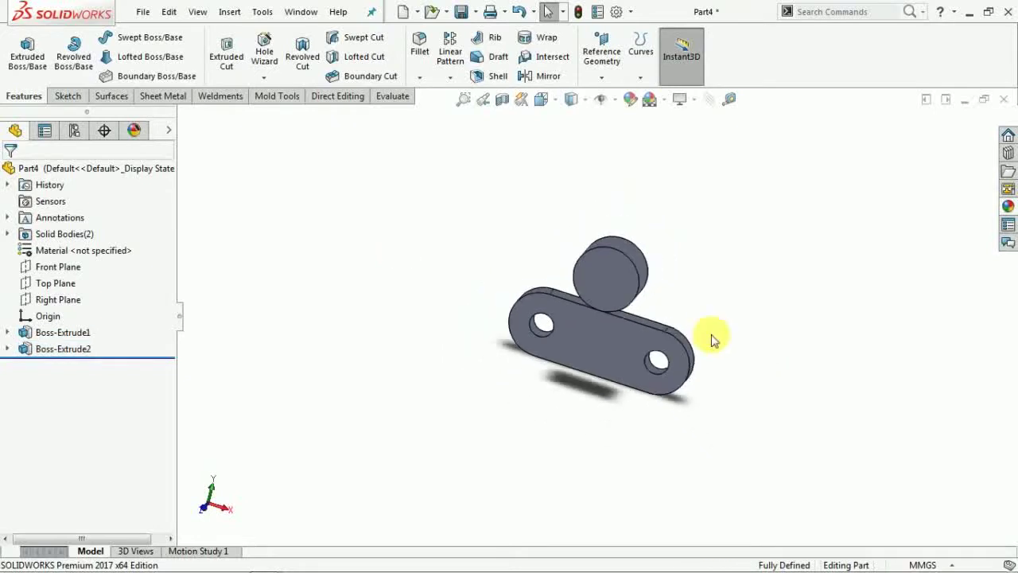
- Start a new sketch on the Right Plane
middle_click_drag(712, 339, 649, 328)
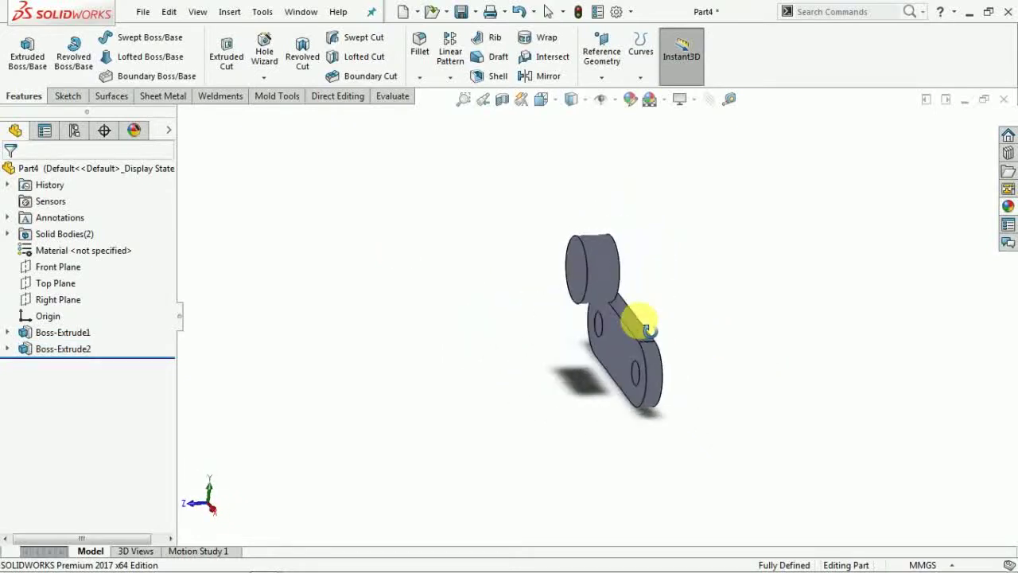
left_click(67, 301)
left_click(50, 274)
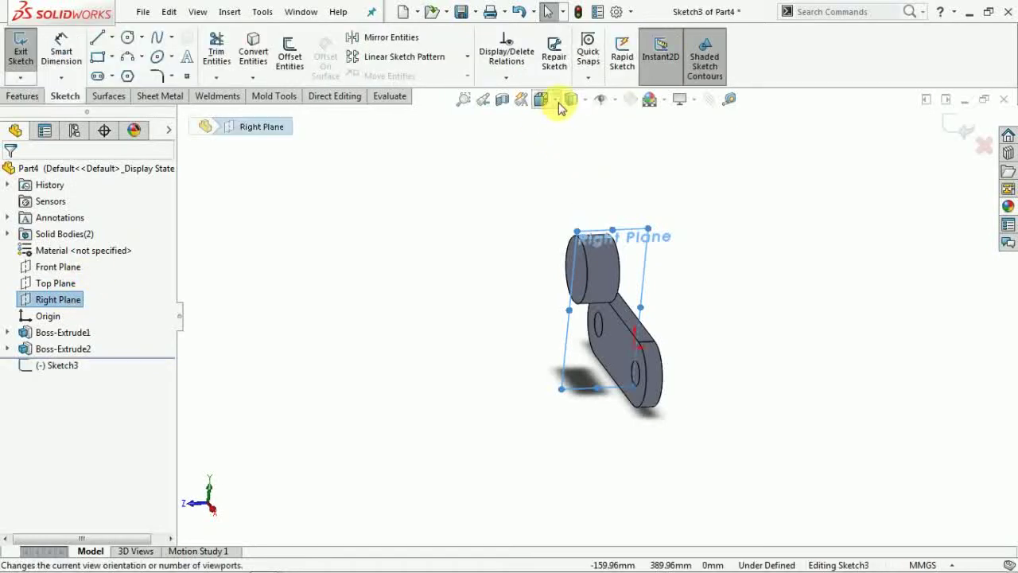
- In the Right view, sketch a vertical line down from the cylinder's inner edge midpoint, continuing as an about 20.5 mm radius tangent arc to the plate's upper corner
left_click(557, 103)
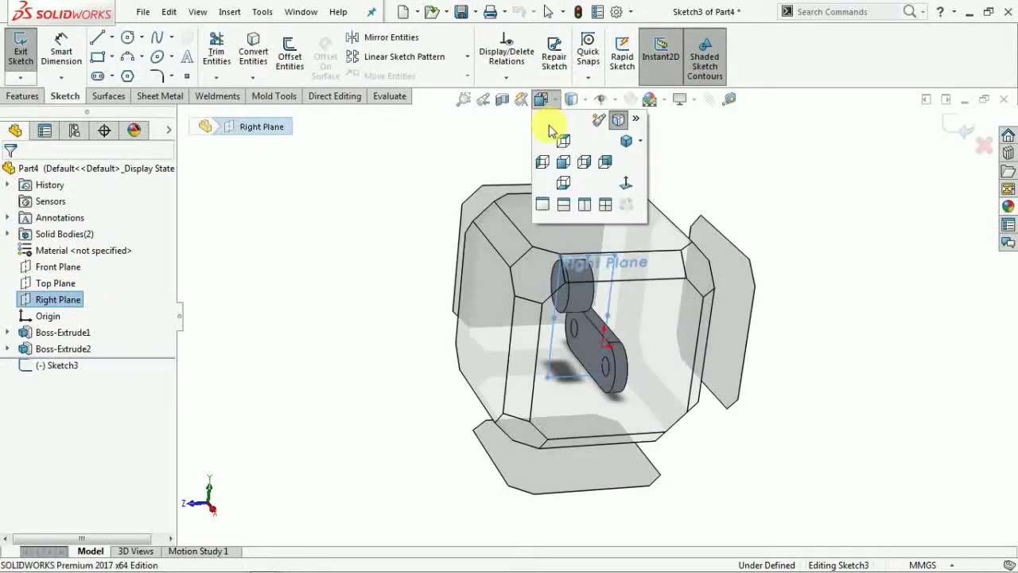
left_click(606, 164)
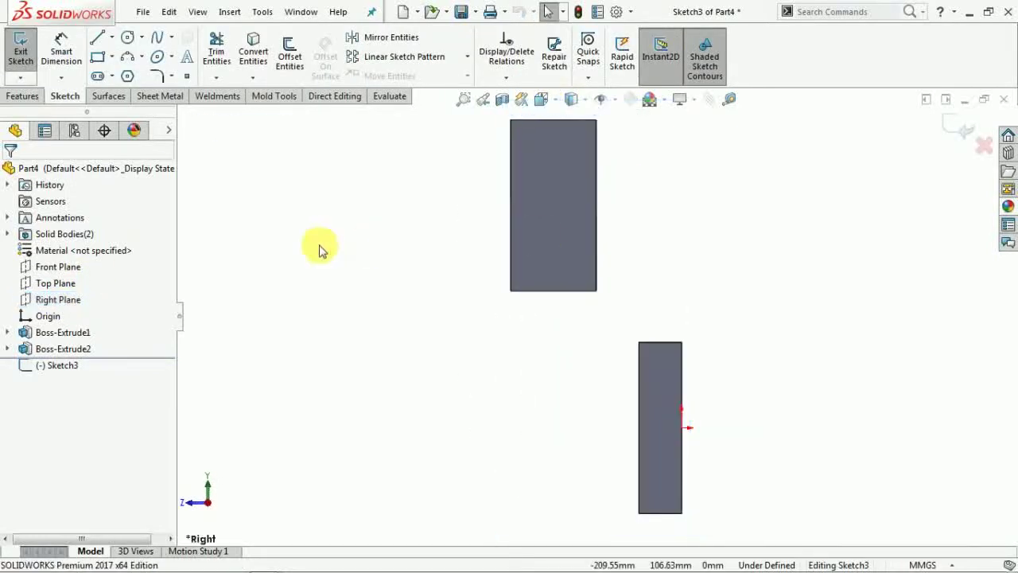
left_click(95, 44)
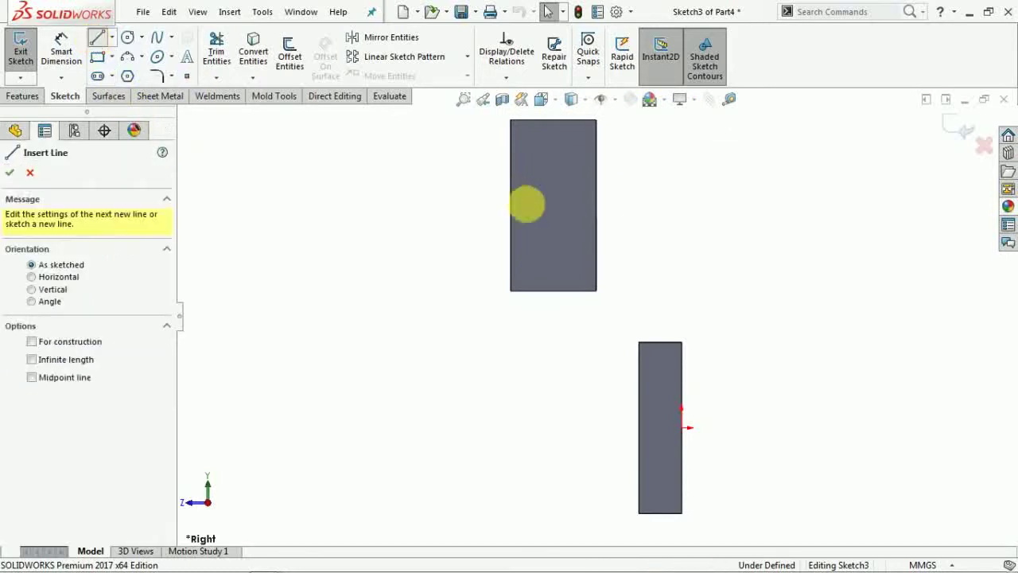
left_click(601, 213)
left_click(596, 307)
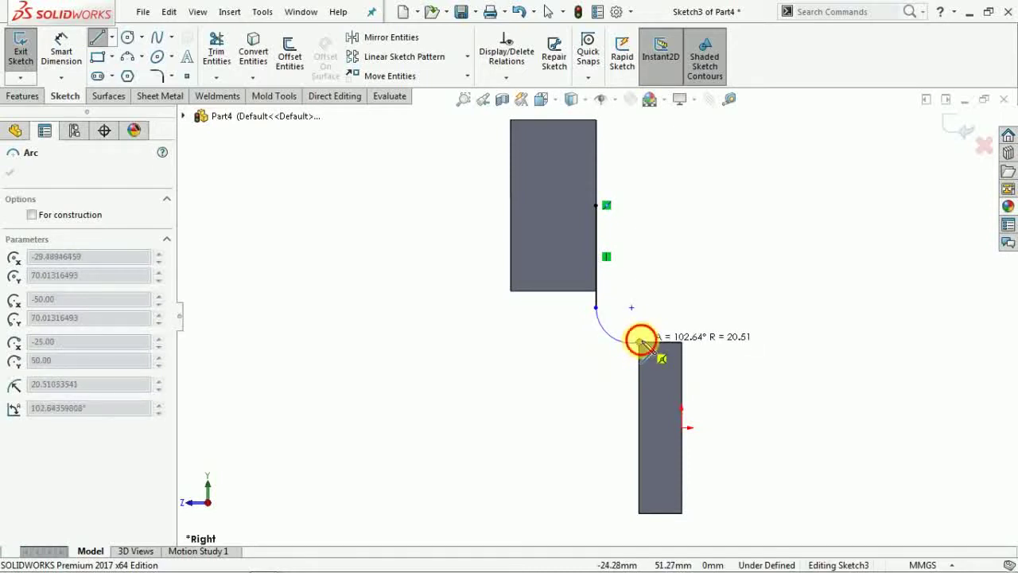
left_click(641, 341)
key("Escape")
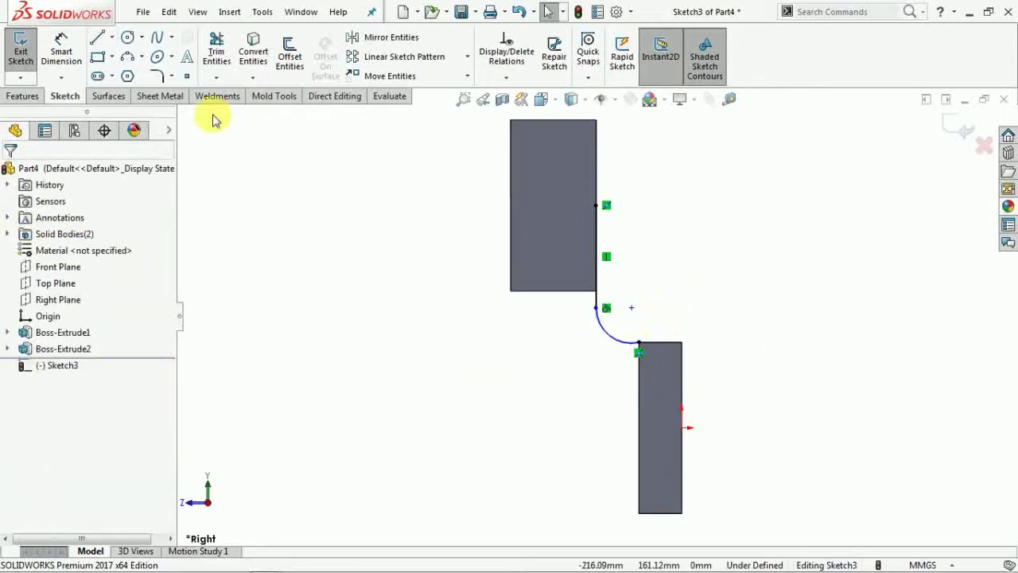
- Dimension the connecting arc's radius to 25 mm
left_click(80, 54)
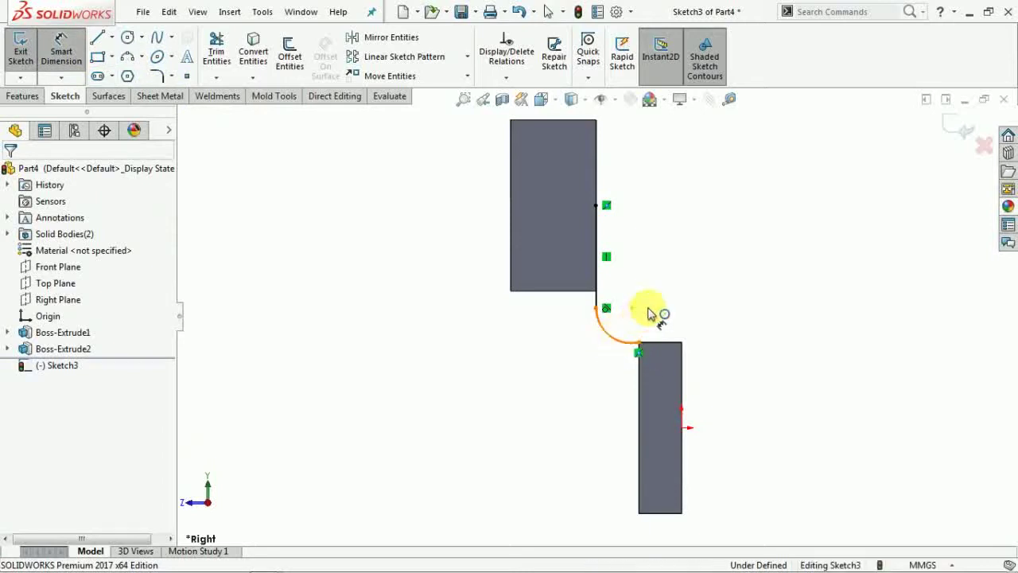
left_click(651, 313)
left_click(659, 297)
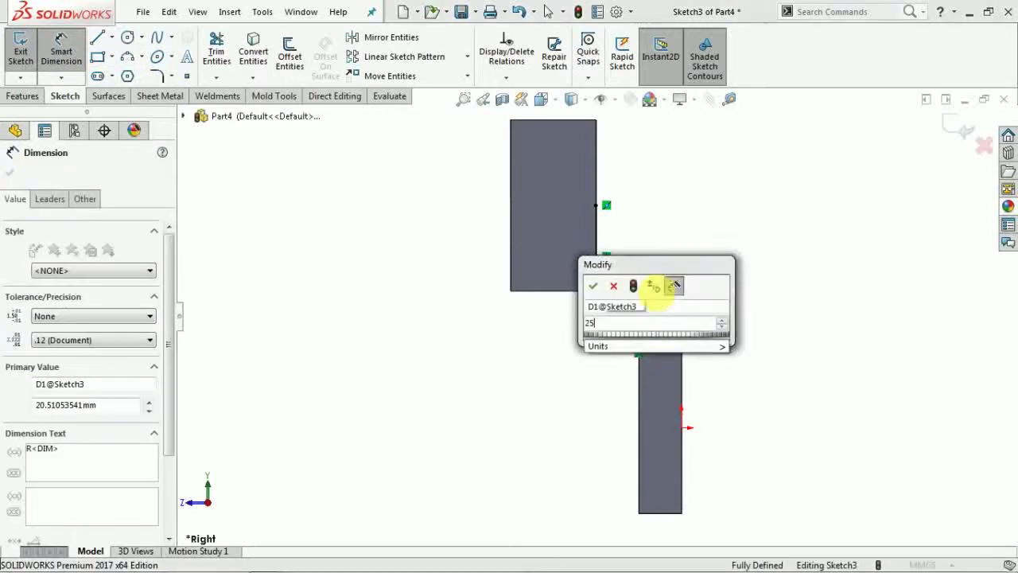
key("Return")
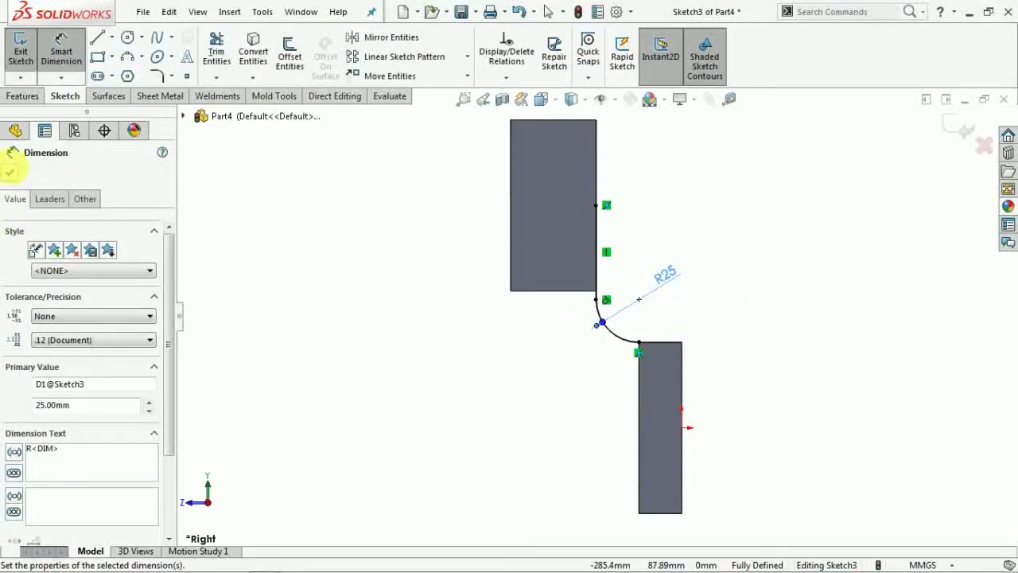
left_click(11, 175)
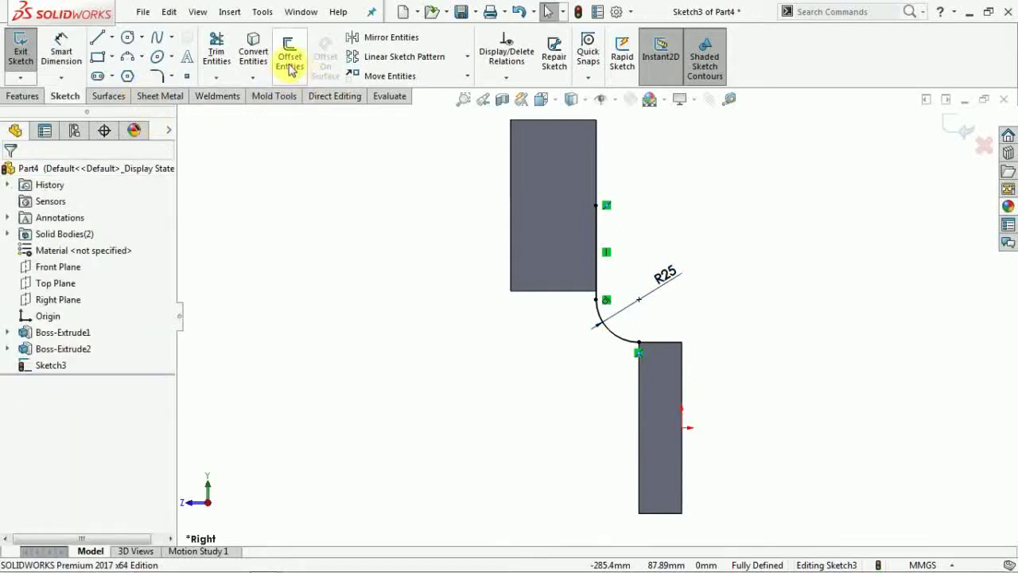
- Offset the line and arc chain by 25 mm towards the cylinder, closing the ends with line caps
left_click(291, 57)
left_click(611, 336)
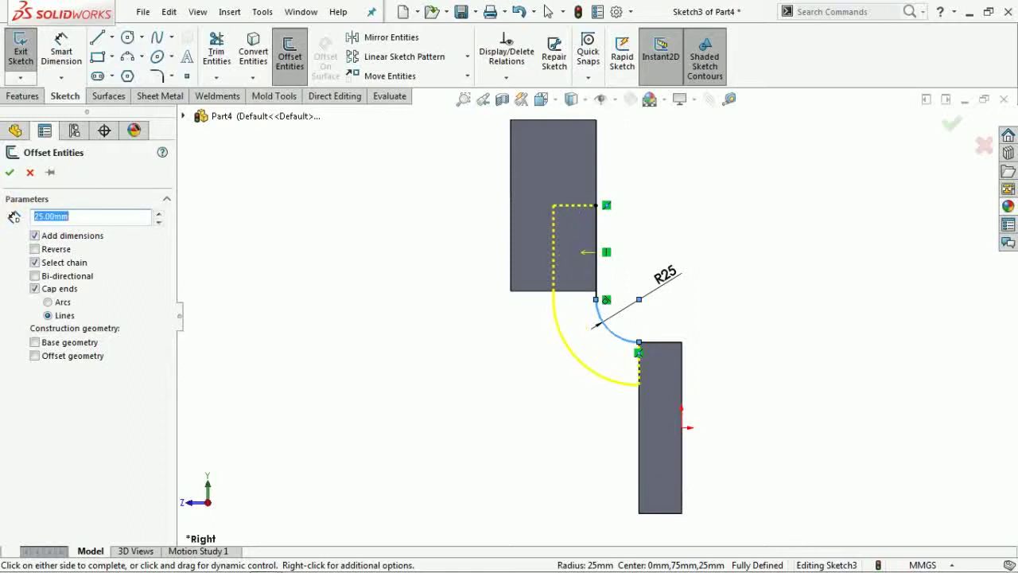
left_click(10, 171)
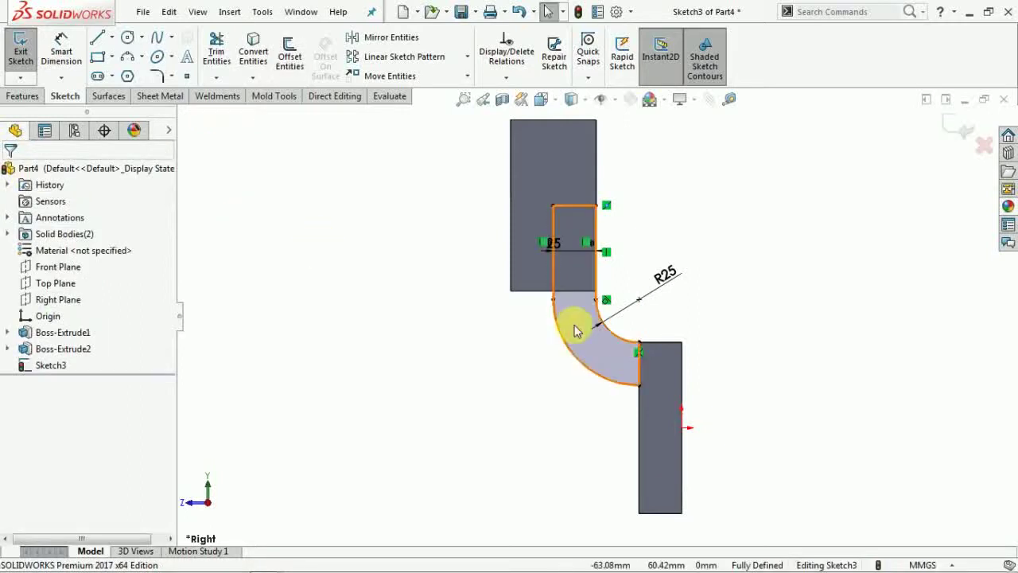
- Extrude the curved profile as a boss with a Mid Plane end condition and a depth of 100 mm
mouse_move(586, 318)
middle_mouse_down()
mouse_move(552, 295)
mouse_move(580, 358)
mouse_move(347, 215)
middle_mouse_up()
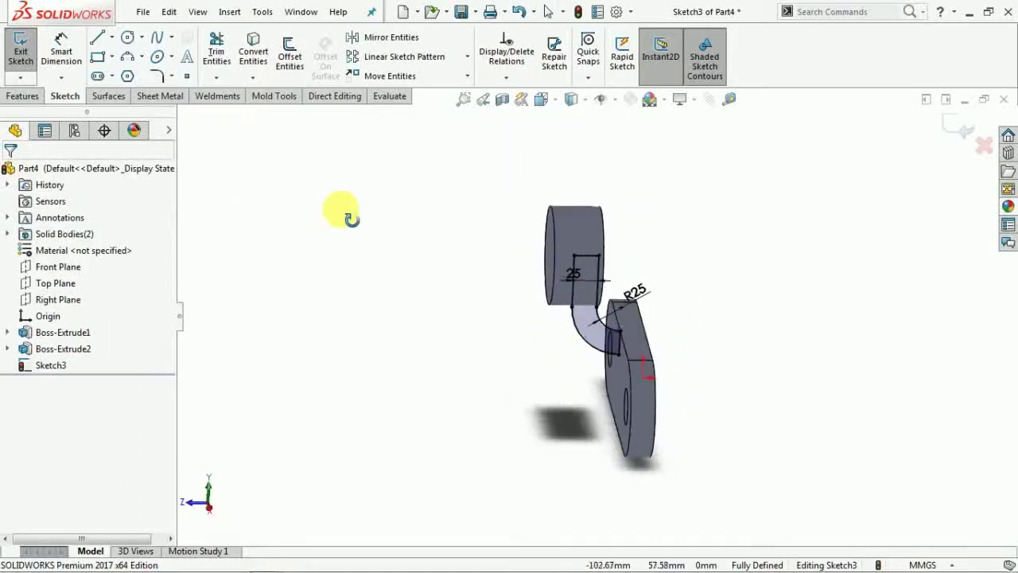
left_click(22, 95)
left_click(27, 56)
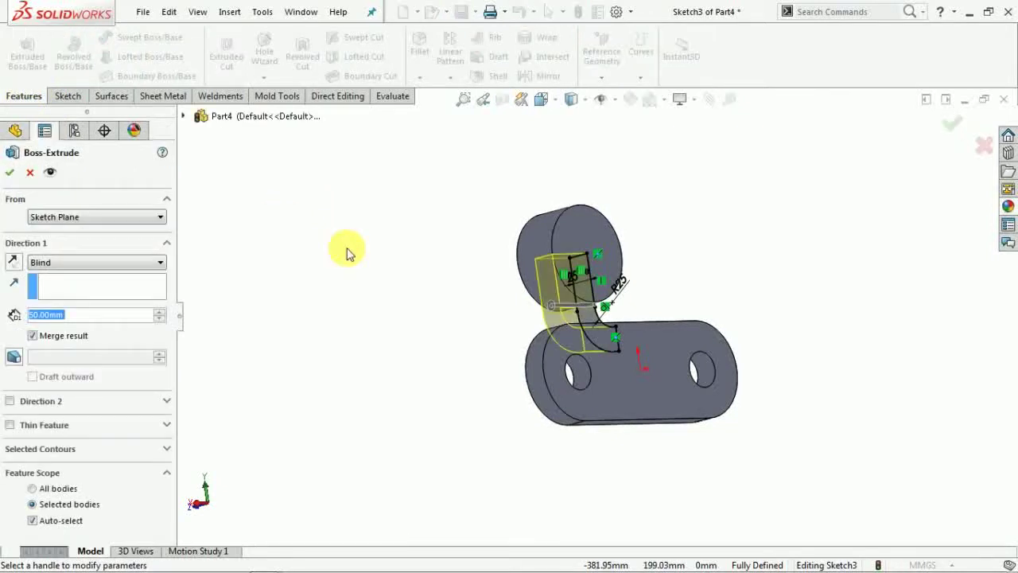
middle_click_drag(345, 250, 427, 329)
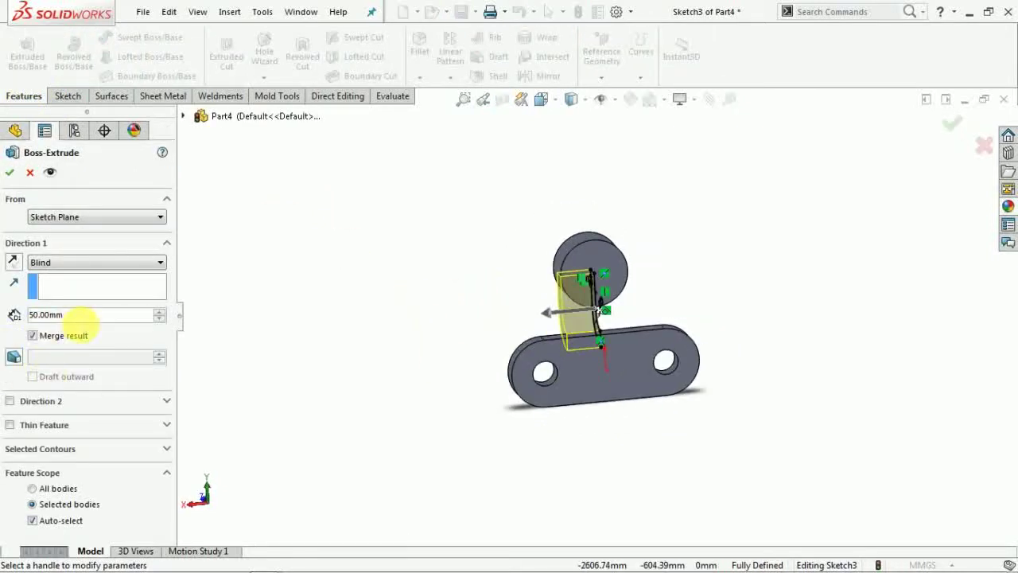
type("00")
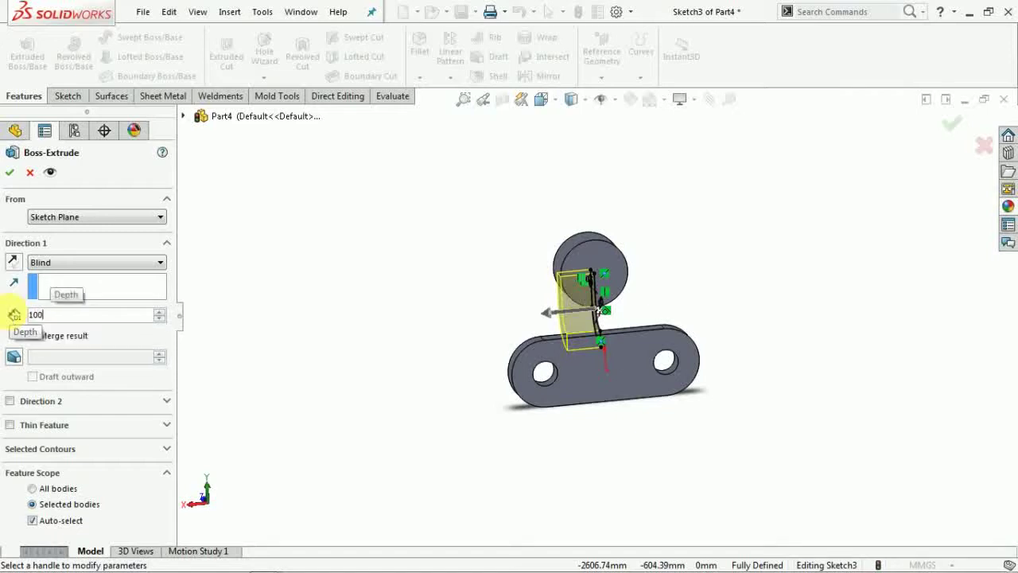
key("Return")
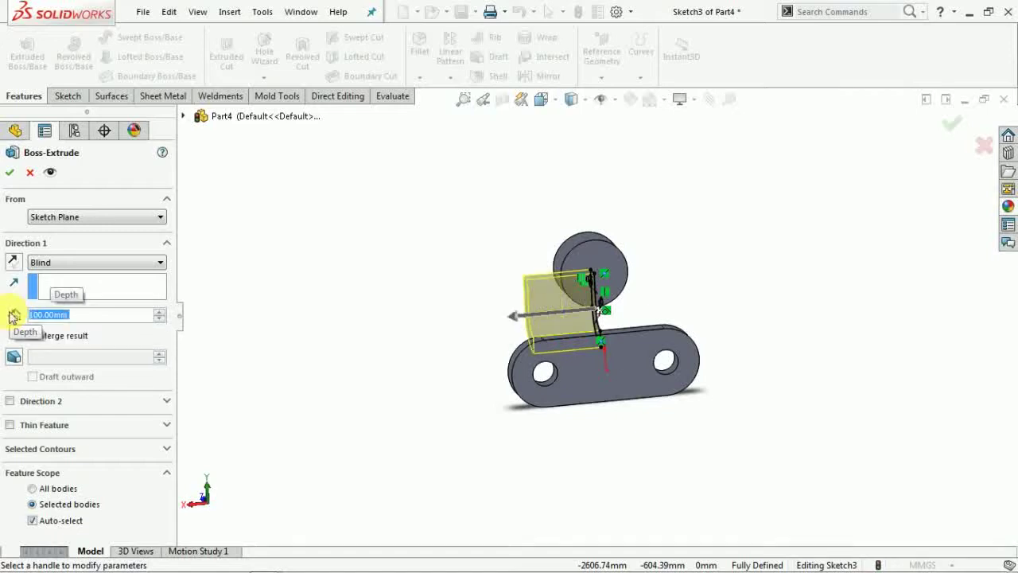
left_click(64, 260)
left_click(65, 334)
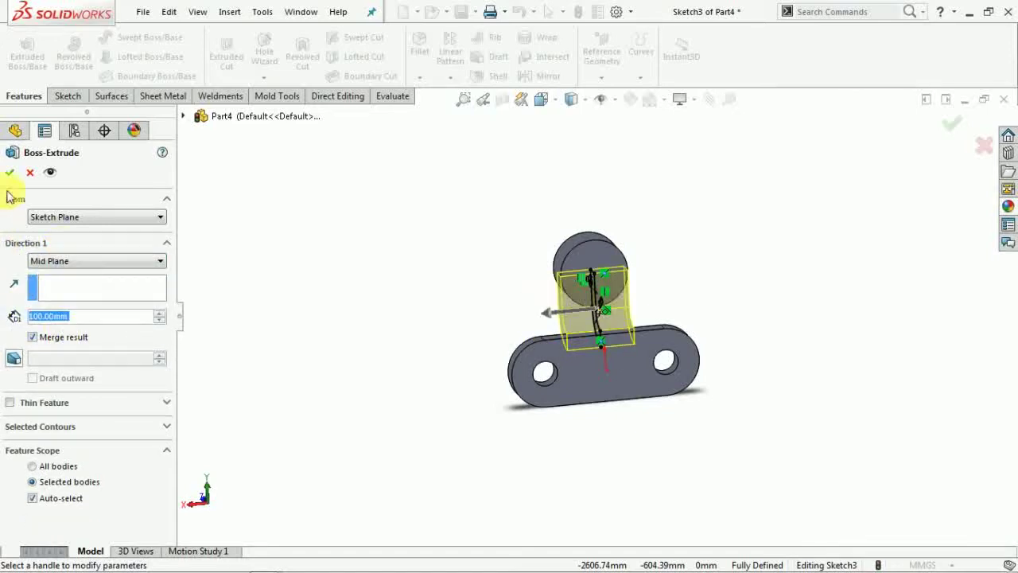
right_click(310, 246)
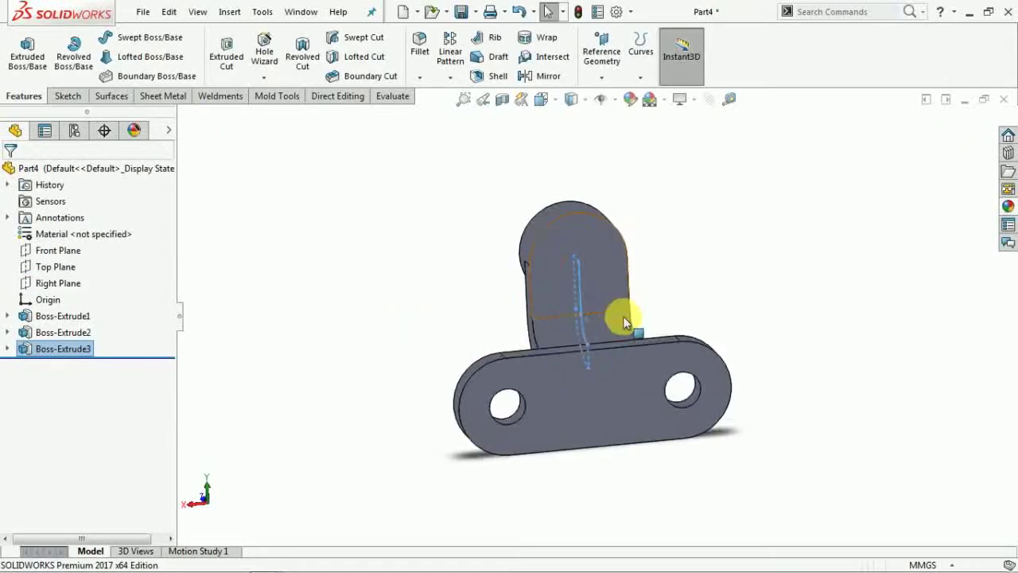
- Start an extruded cut that reuses Sketch2, the circle sketch of the second boss extrusion
middle_click_drag(624, 322, 542, 407)
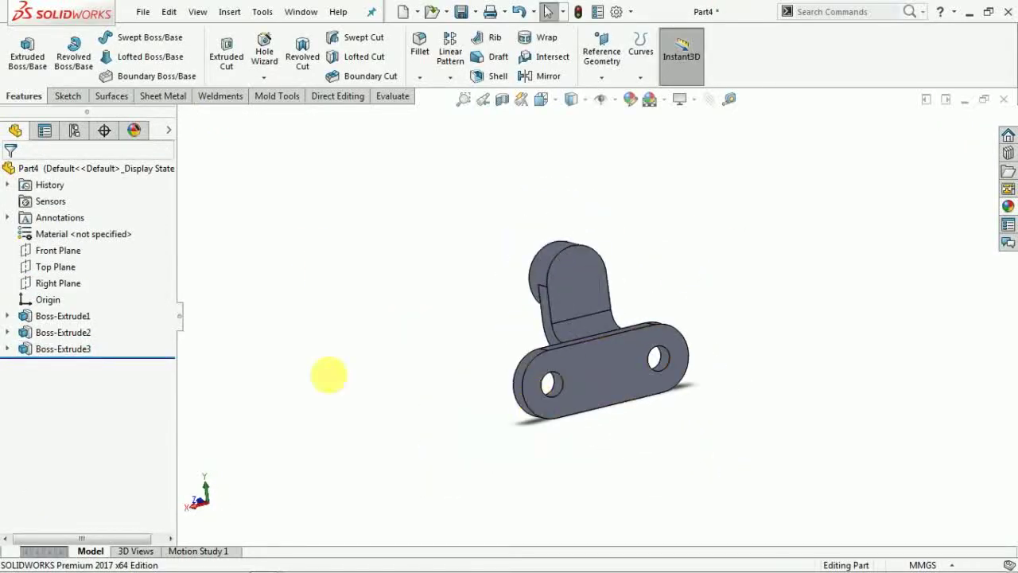
left_click(7, 333)
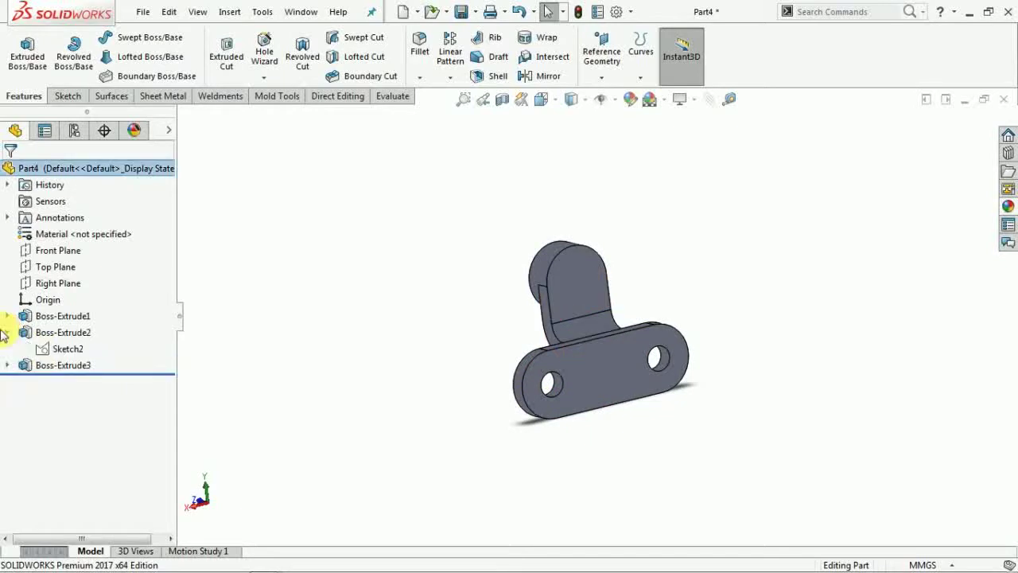
left_click(52, 349)
left_click(67, 98)
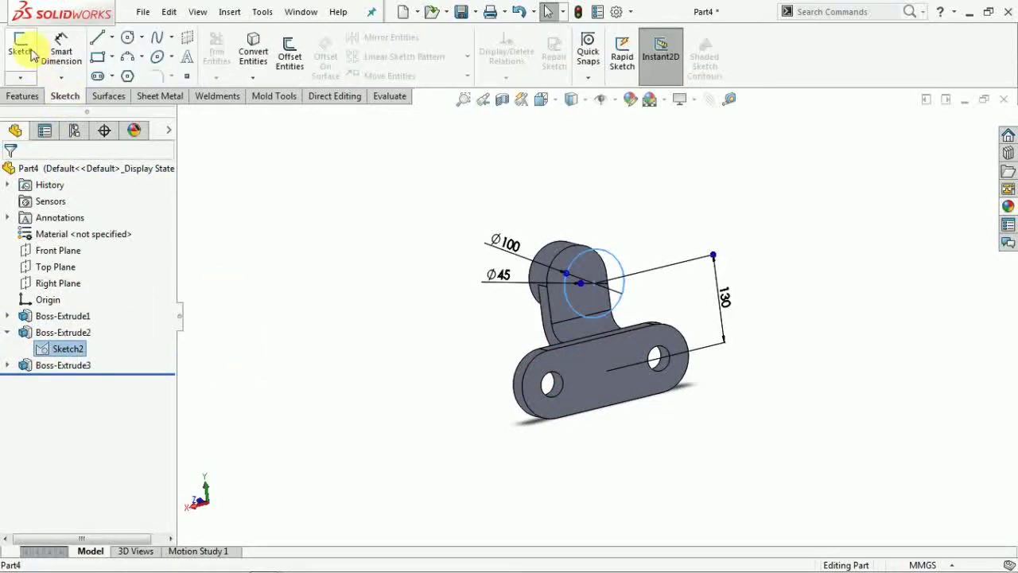
left_click(34, 97)
left_click(226, 54)
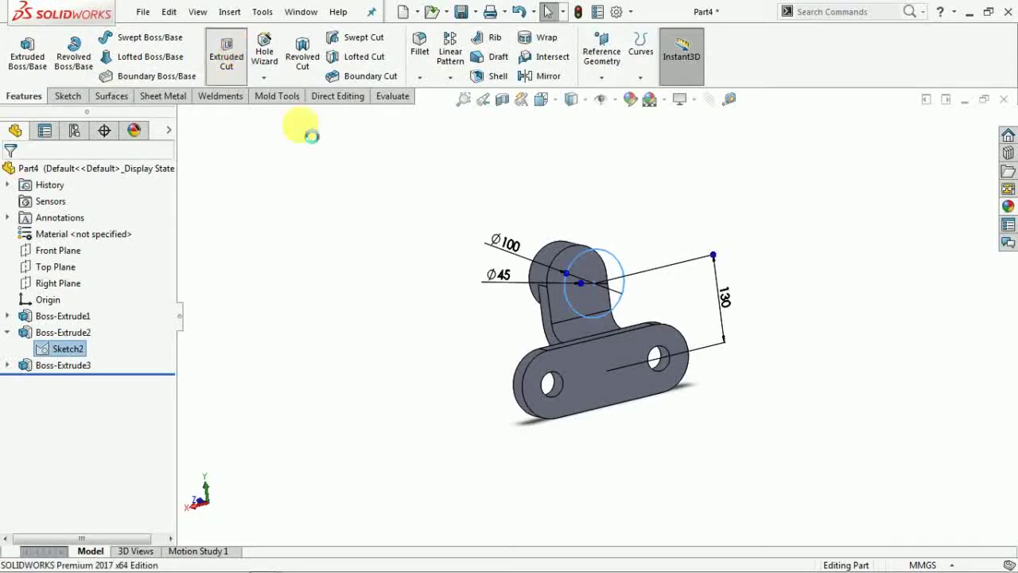
scroll(543, 324, "up", 3)
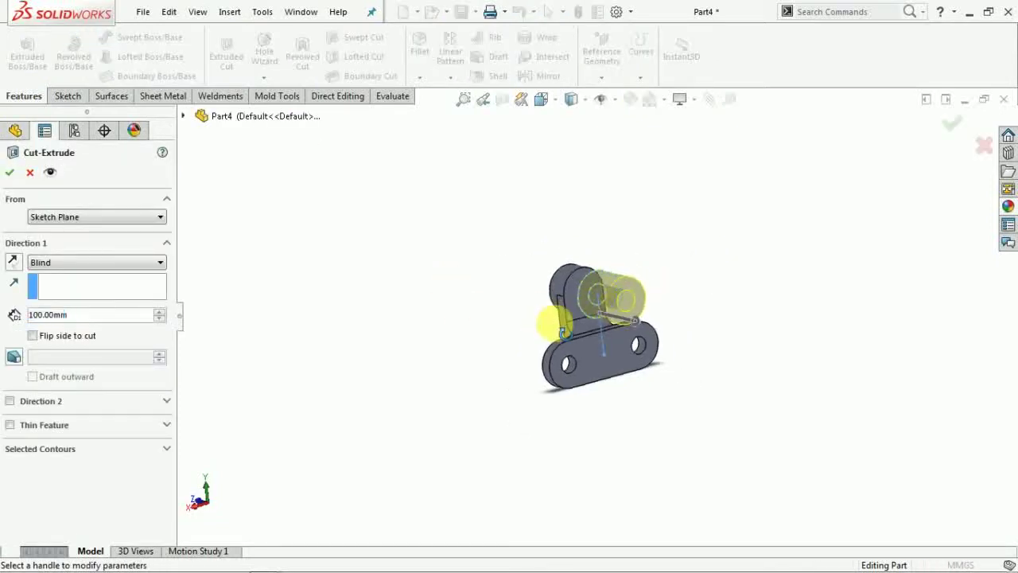
- Replace the cut's selected contour with only the inner 45 mm circle region of Sketch2
left_click(163, 450)
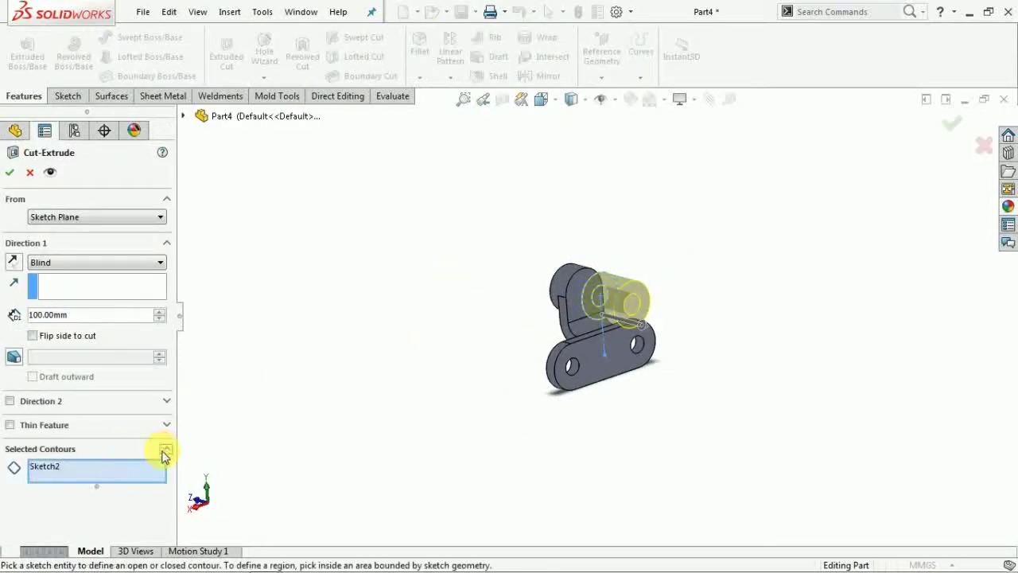
right_click(154, 478)
left_click(209, 483)
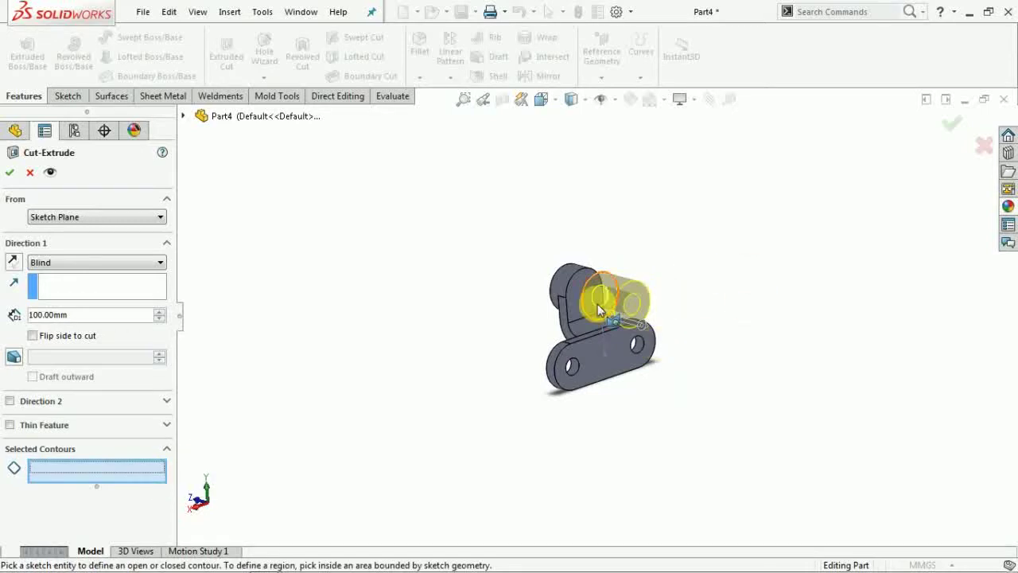
scroll(597, 304, "down", 3)
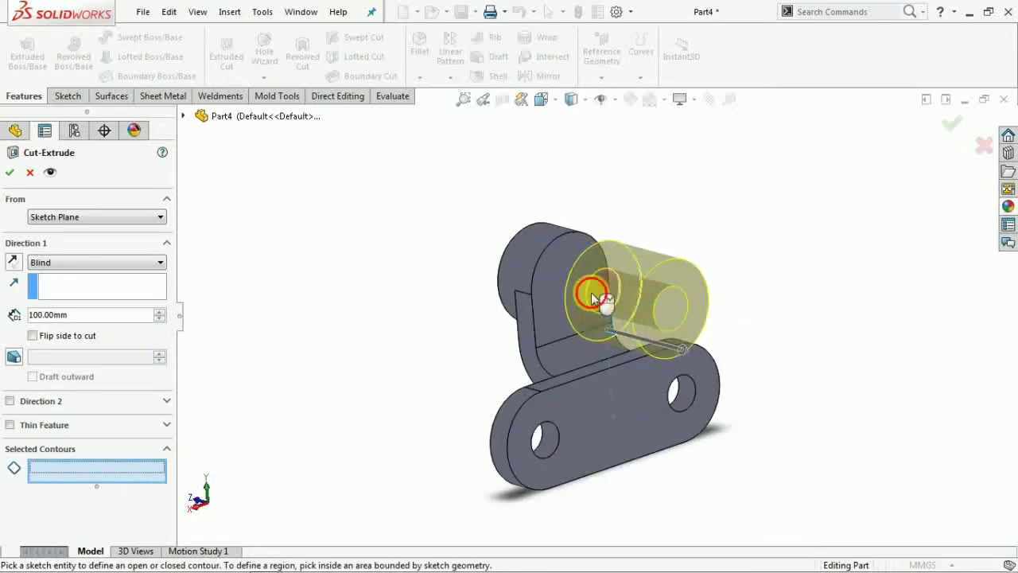
left_click(593, 310)
- Set the cut to Through All, reverse its direction towards the cylinder and create the hole
left_click(46, 265)
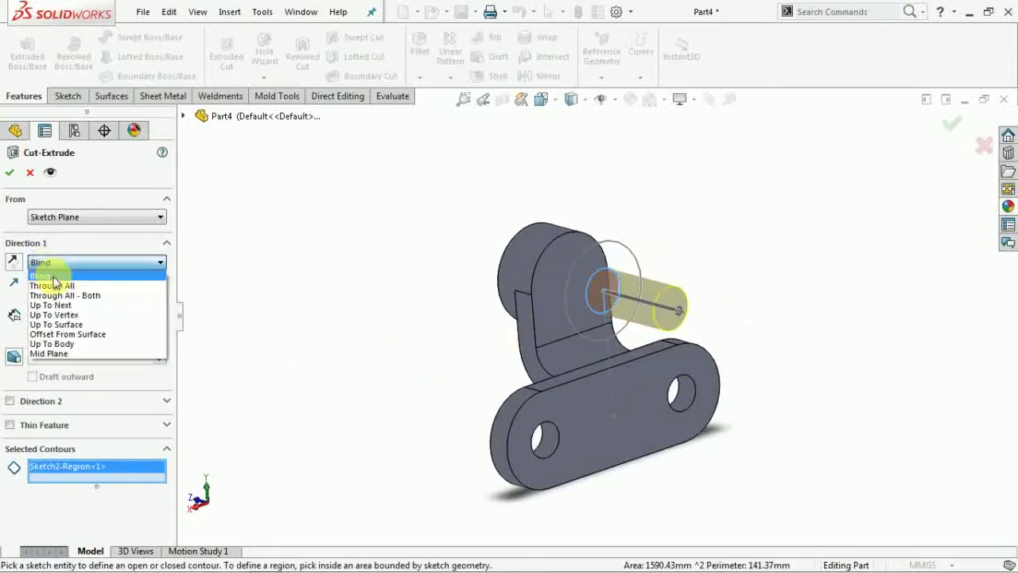
left_click(59, 280)
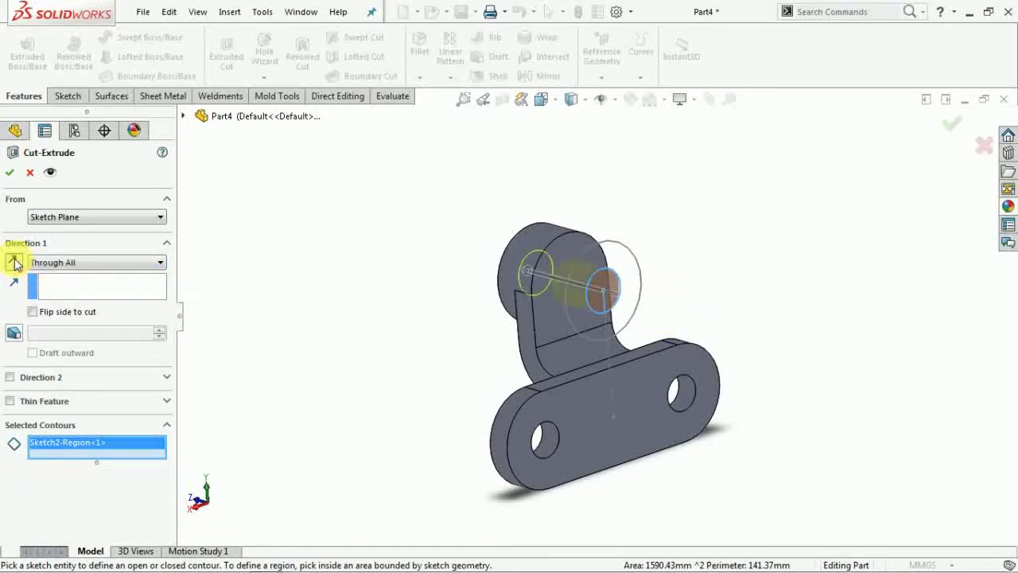
mouse_move(505, 311)
middle_mouse_down()
mouse_move(562, 318)
mouse_move(563, 347)
mouse_move(509, 326)
middle_mouse_up()
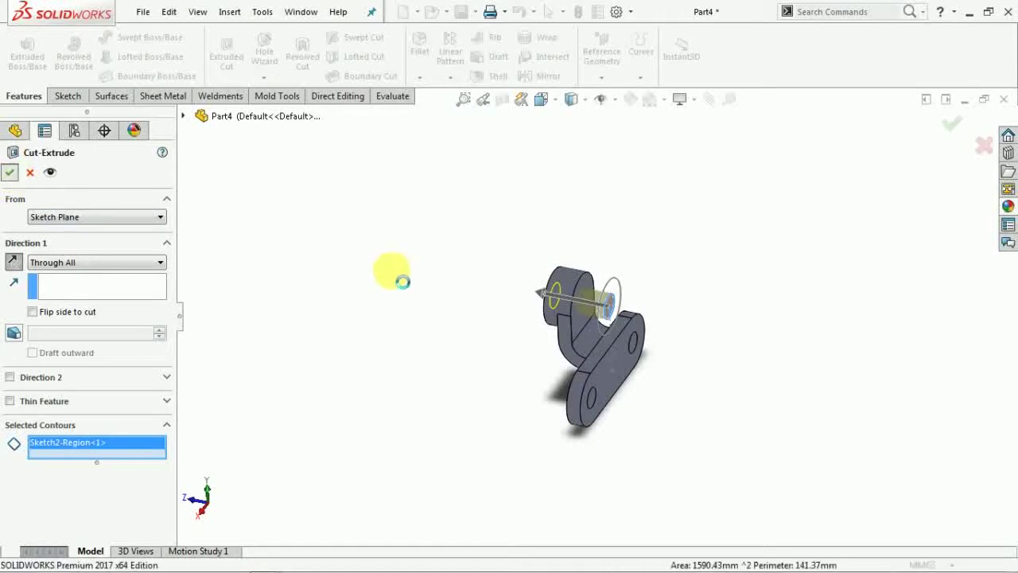
key("Return")
- Apply a yellow color appearance from the standard swatches to the whole part
middle_click_drag(389, 272, 512, 318)
right_click(512, 318)
left_click(657, 193)
left_click(658, 195)
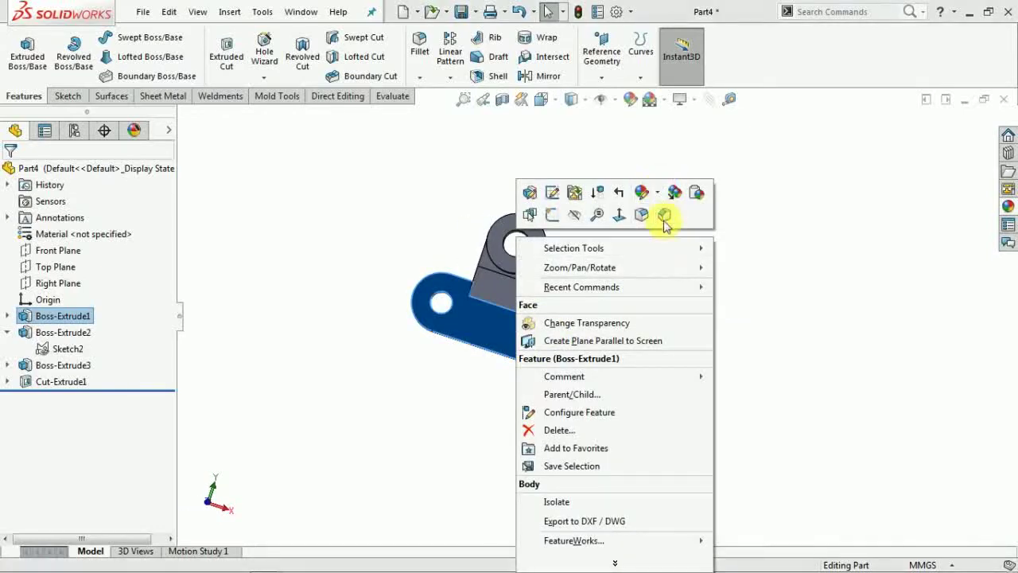
left_click(658, 197)
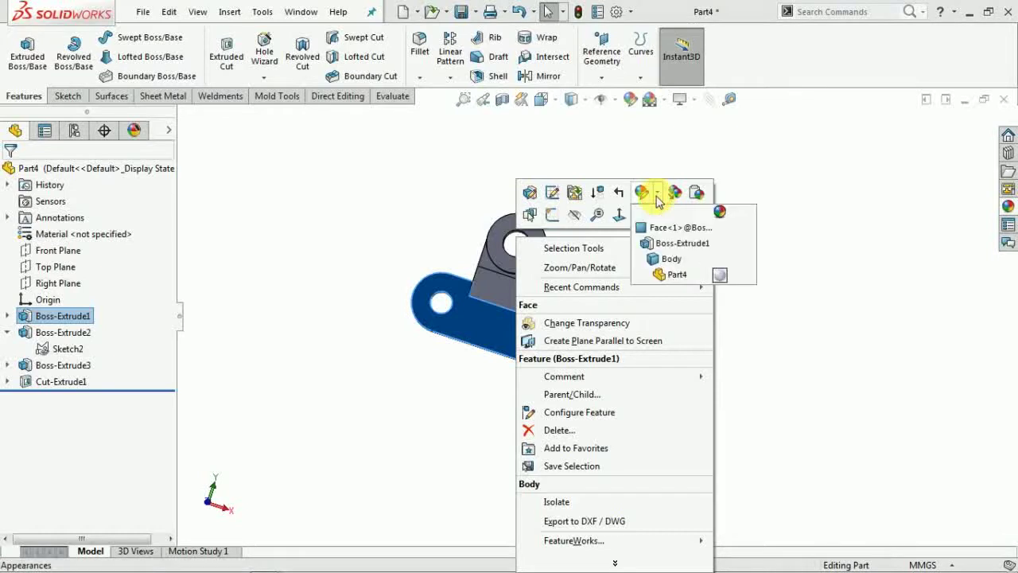
left_click(676, 275)
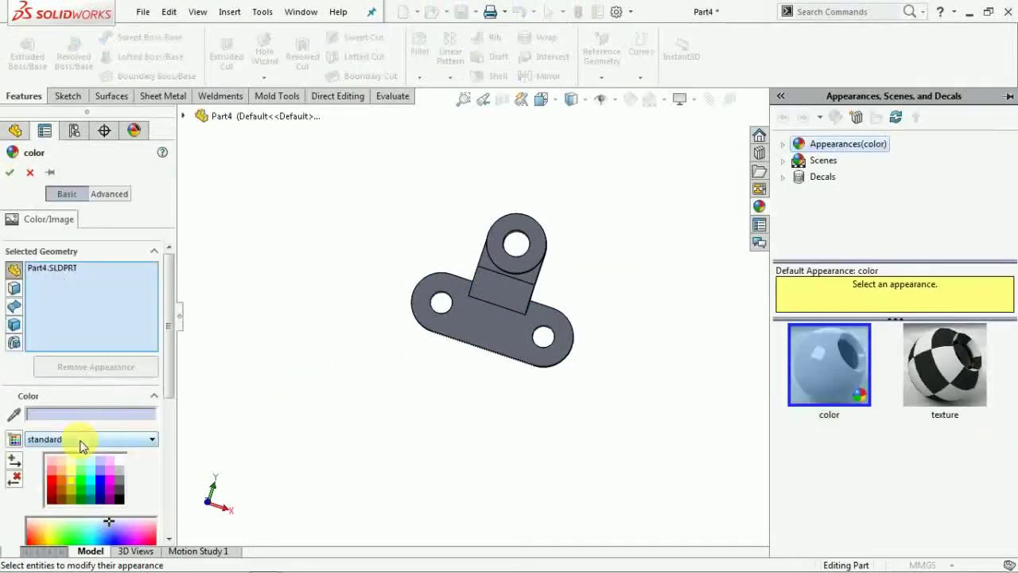
left_click(75, 481)
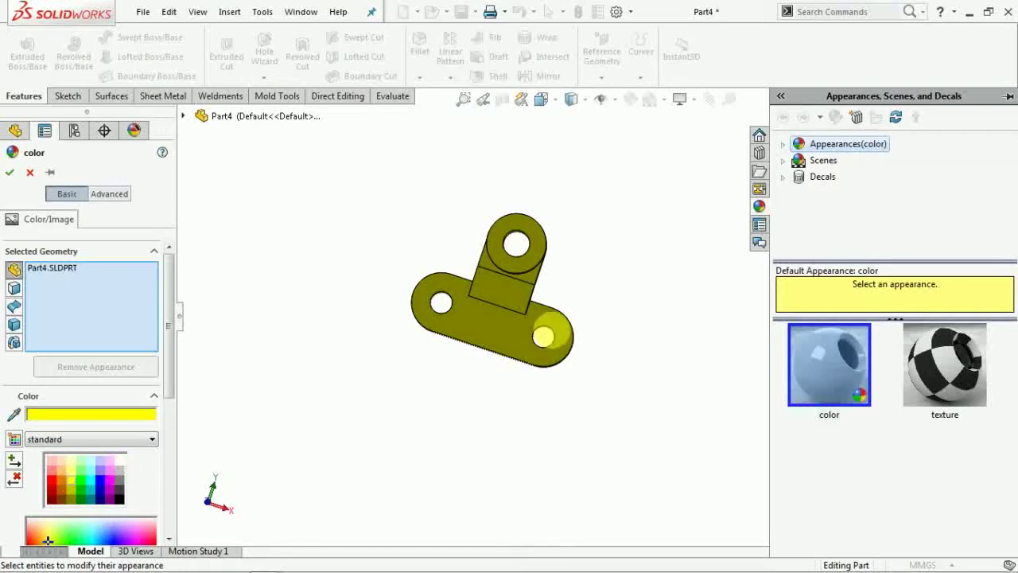
left_click(11, 173)
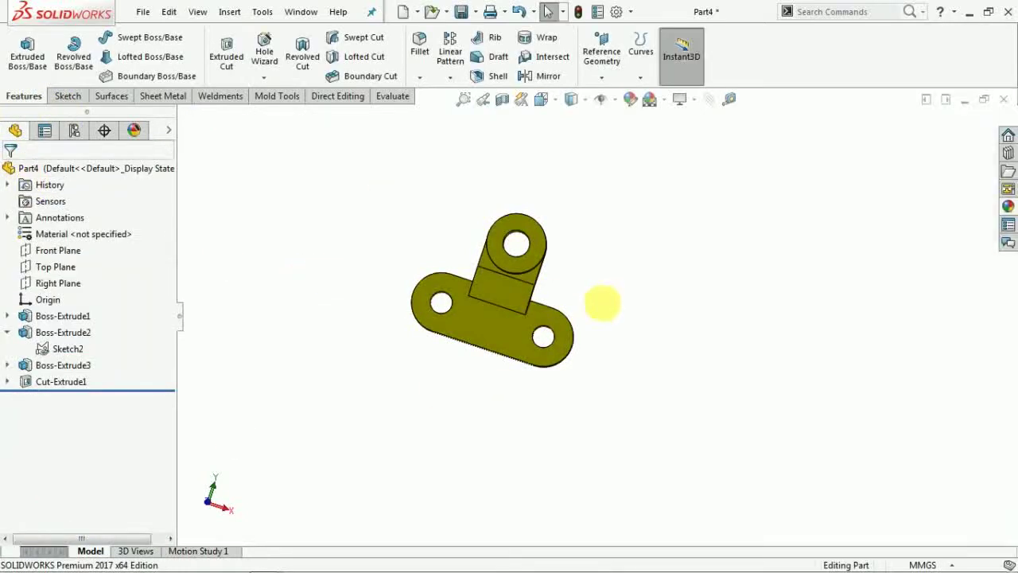
- Inspect the finished part in the Front and Right standard views
middle_click_drag(600, 302, 588, 239)
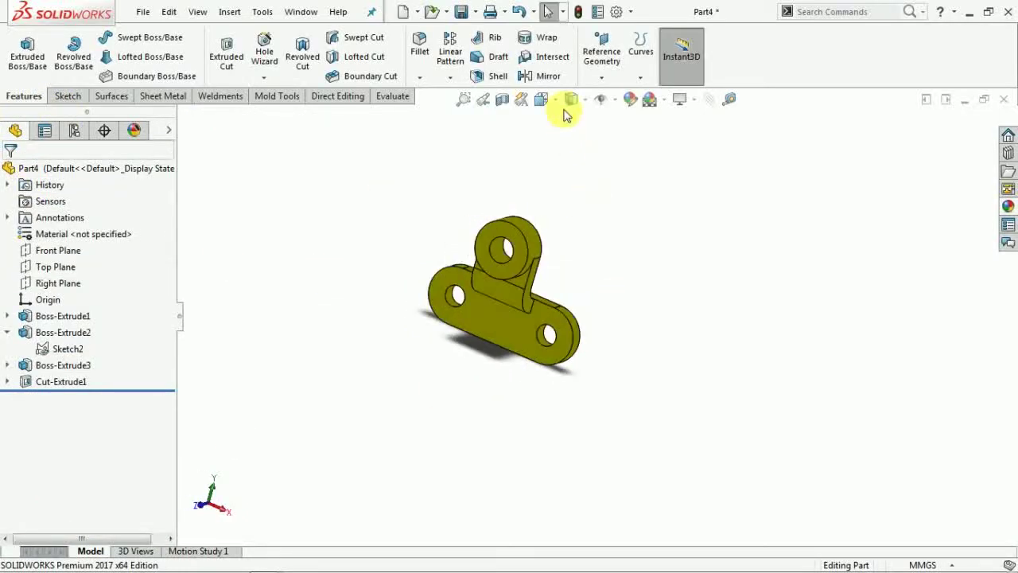
left_click(557, 99)
left_click(563, 155)
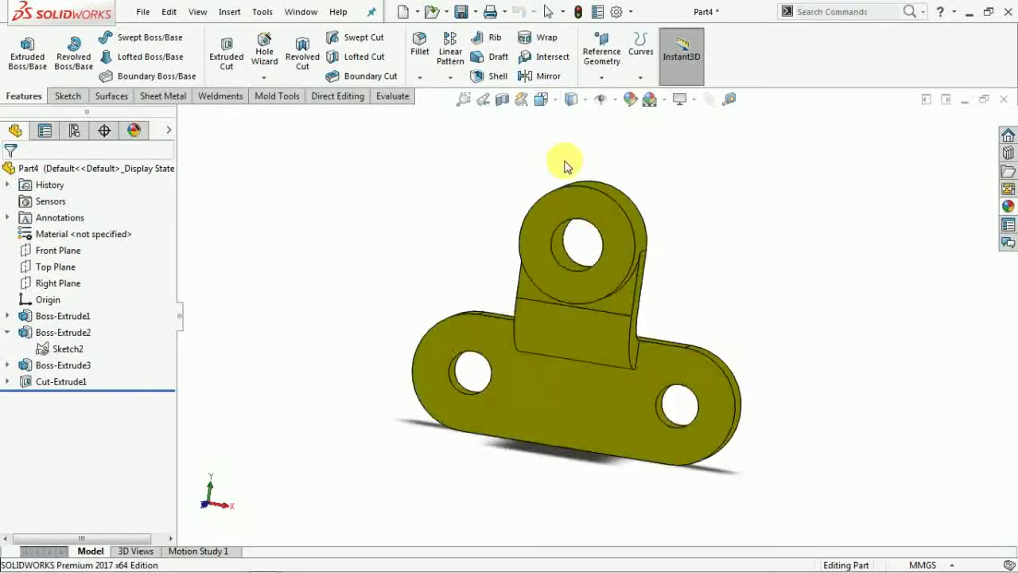
left_click(553, 101)
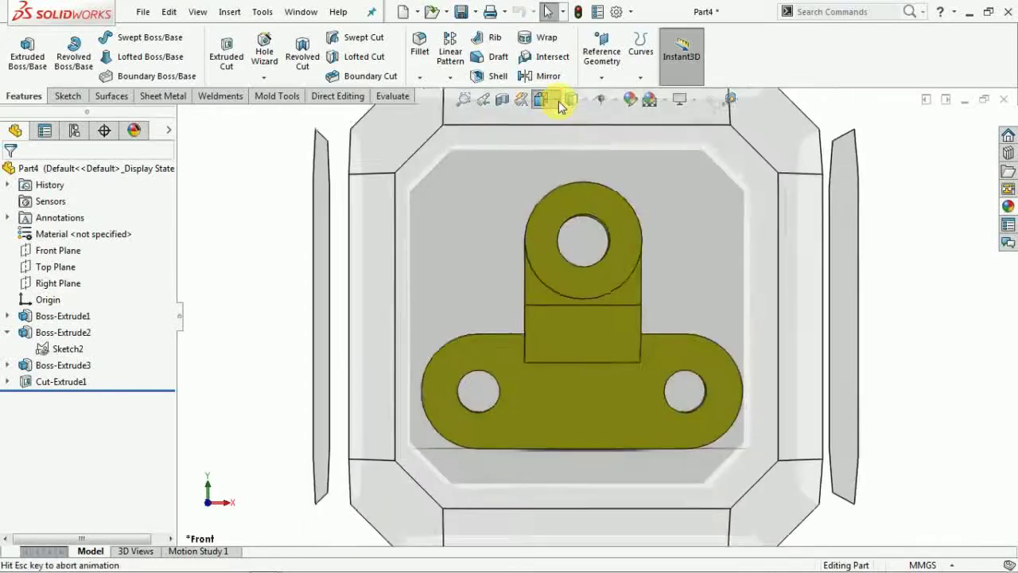
left_click(588, 162)
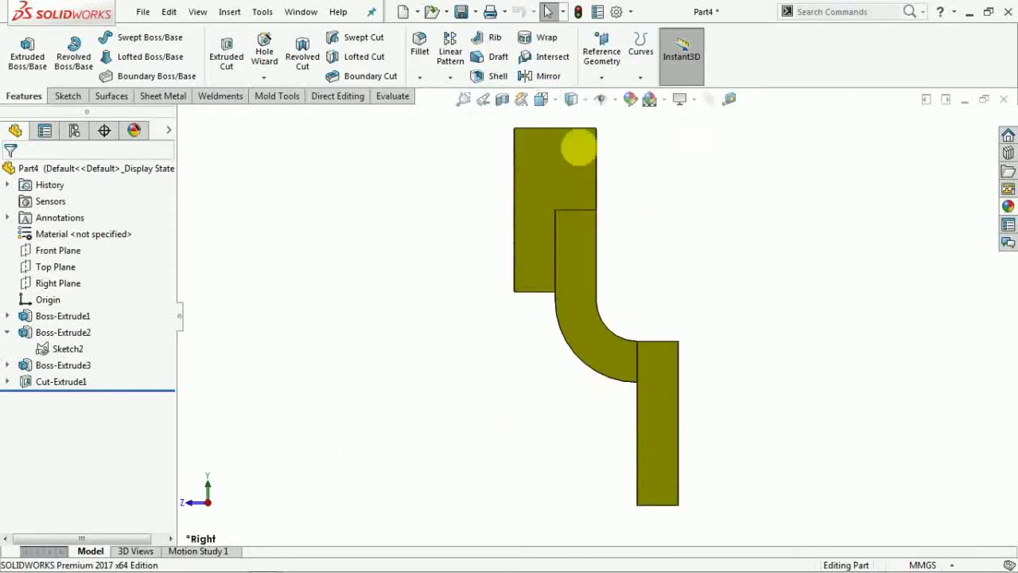
left_click(555, 102)
left_click(557, 102)
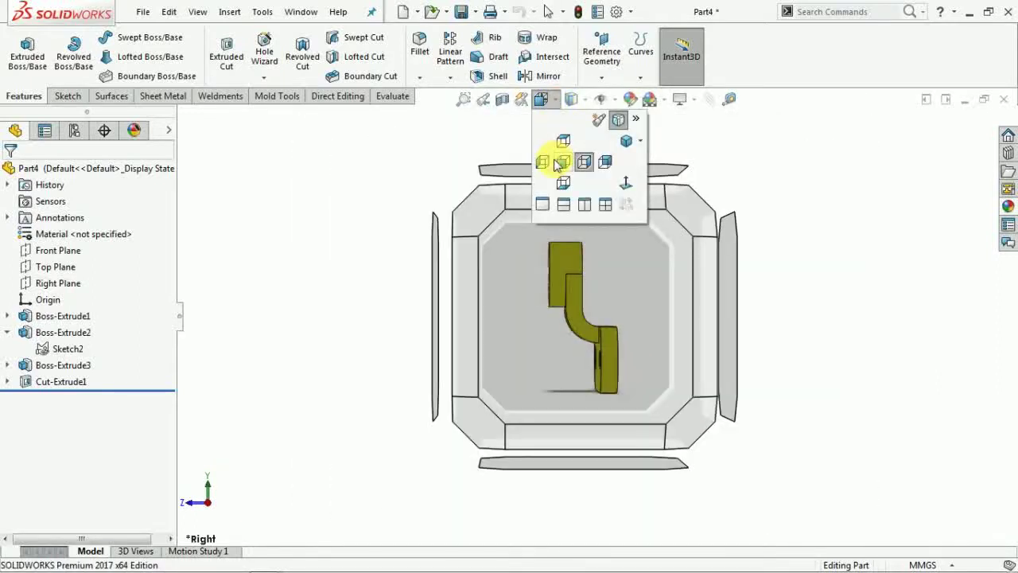